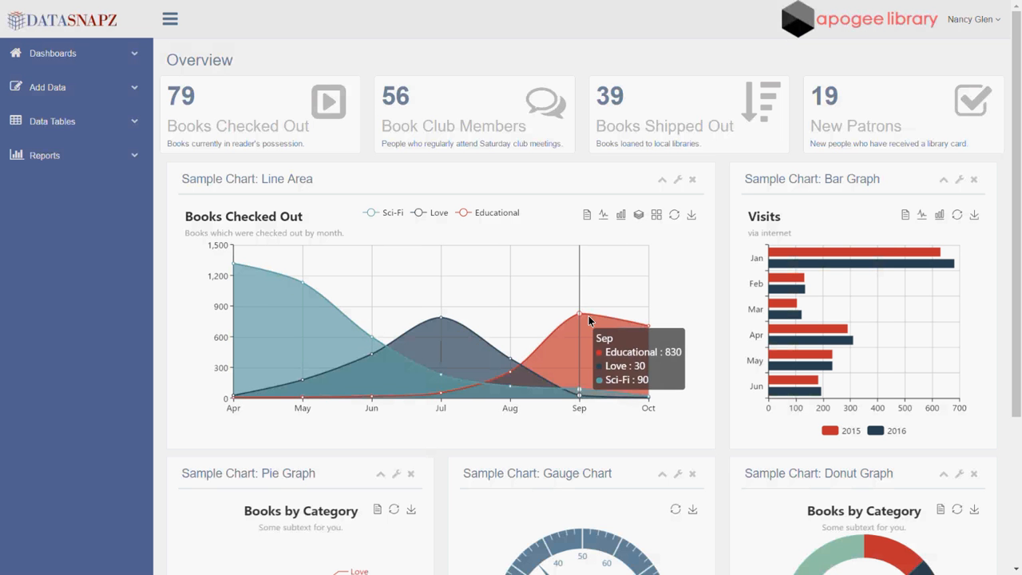
- Isolate the Love series in the Books Checked Out line chart, and restore the Sci-Fi and Educational series
left_click(373, 211)
left_click(463, 215)
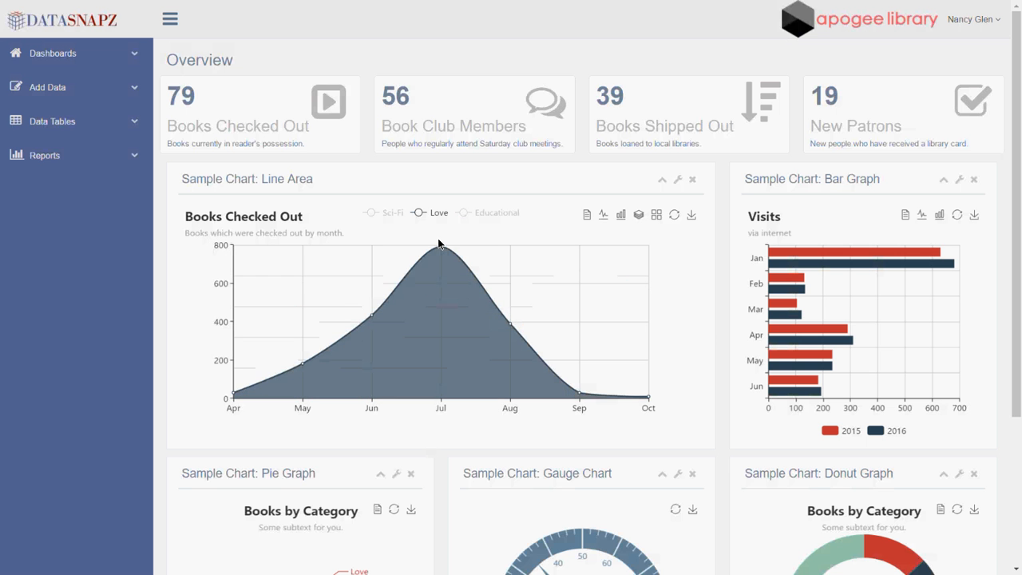
left_click(377, 214)
left_click(477, 212)
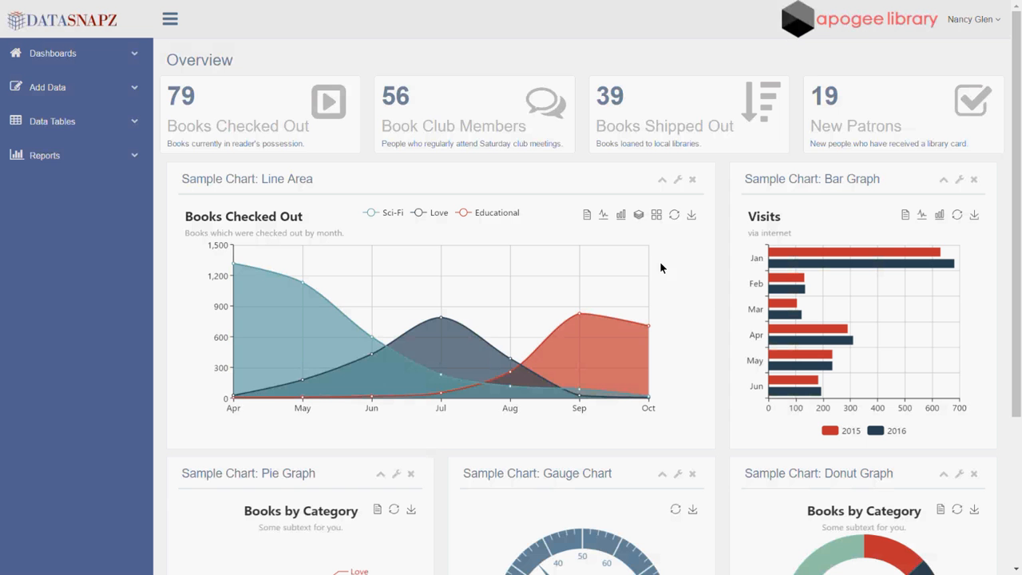
- View the Books Checked Out chart as a bar chart, and restore its original line area display
left_click(621, 216)
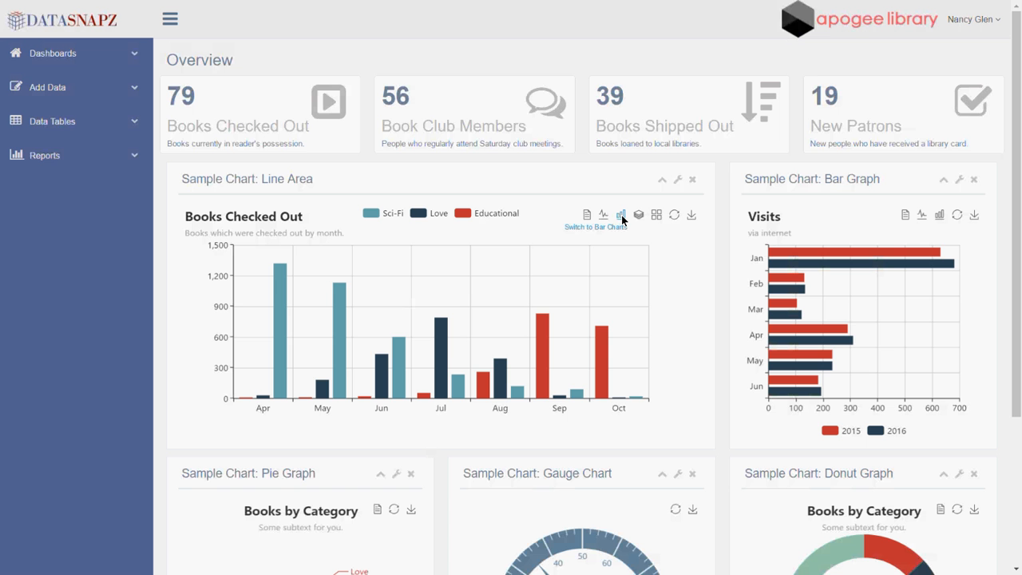
left_click(671, 215)
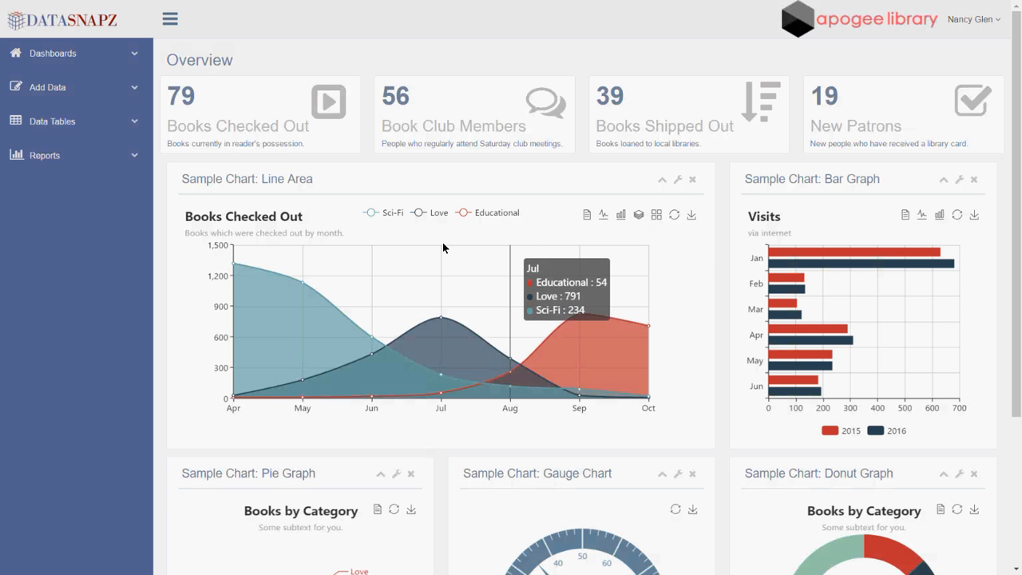
- Examine the Books Checked Out chart's underlying monthly data as selectable text, and return to the chart
mouse_move(594, 289)
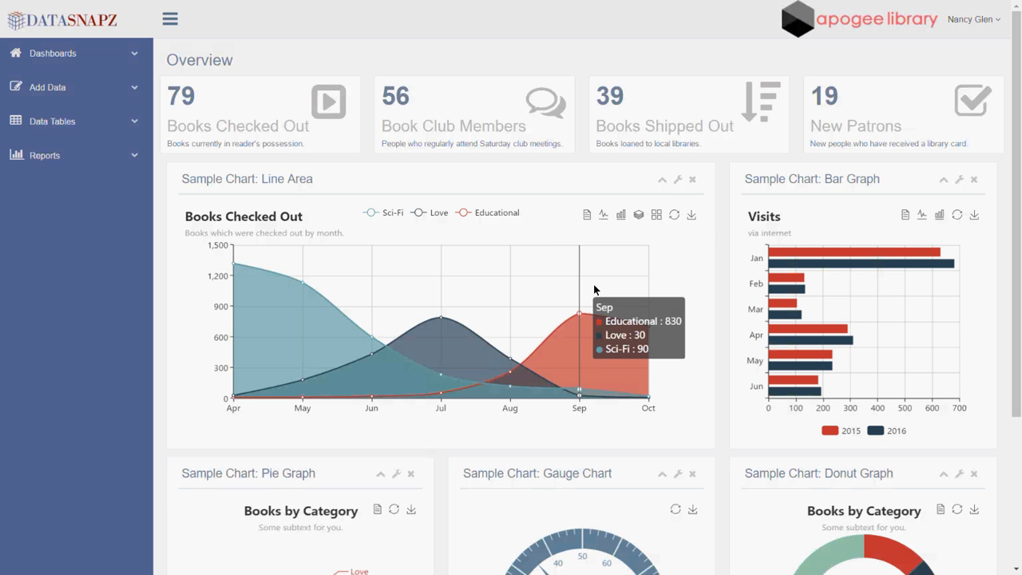
left_click(585, 217)
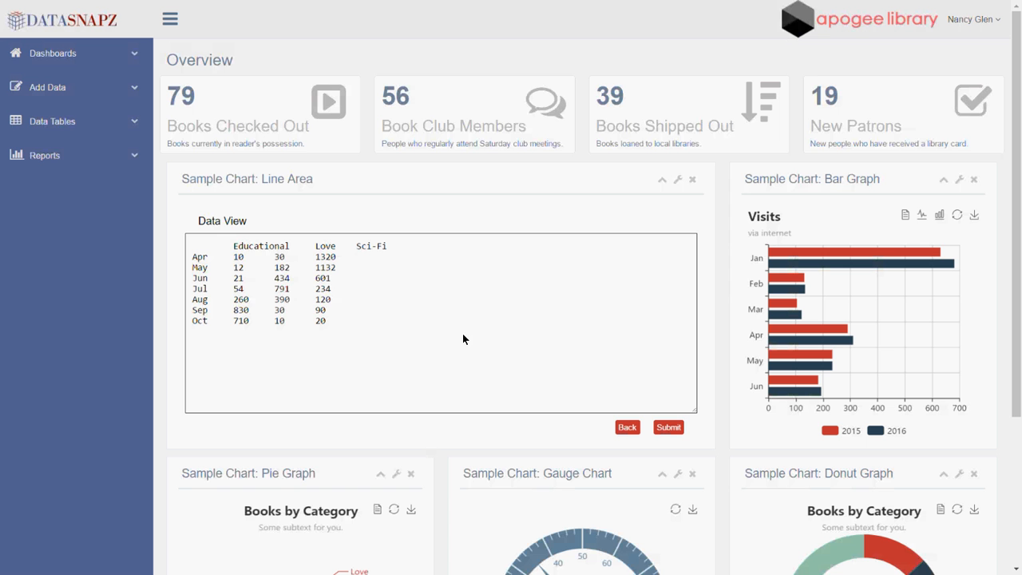
left_click_drag(338, 327, 172, 248)
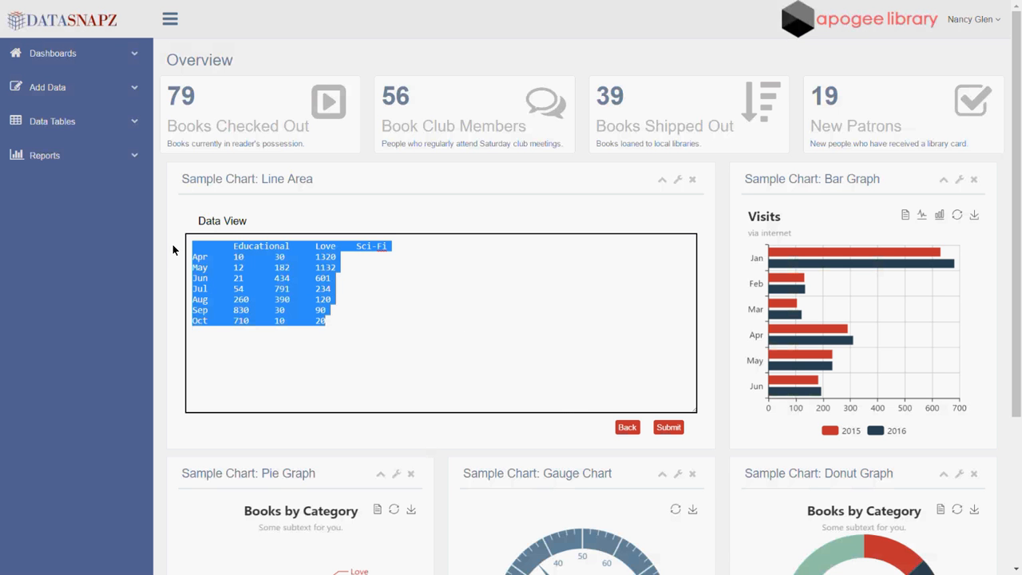
left_click(625, 430)
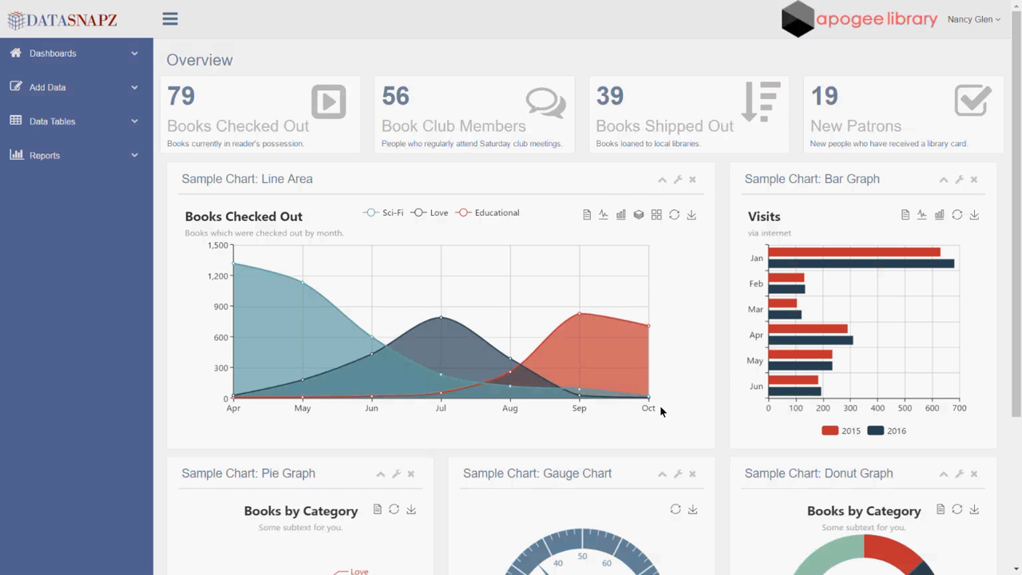
- Look over the remaining overview charts and open the form for adding a survey
scroll(724, 361, "down", 3)
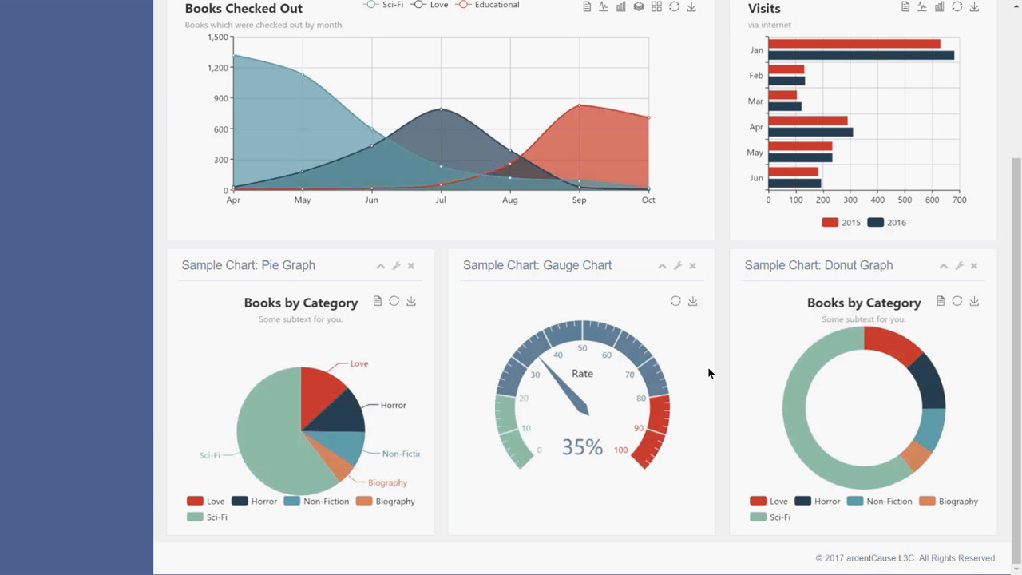
left_click_drag(1012, 292, 952, 149)
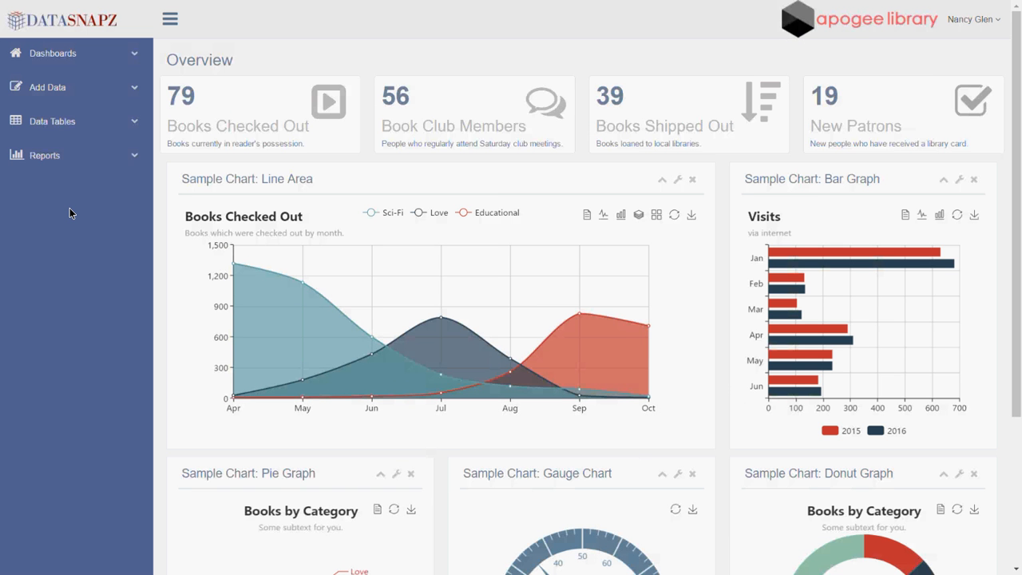
left_click(41, 54)
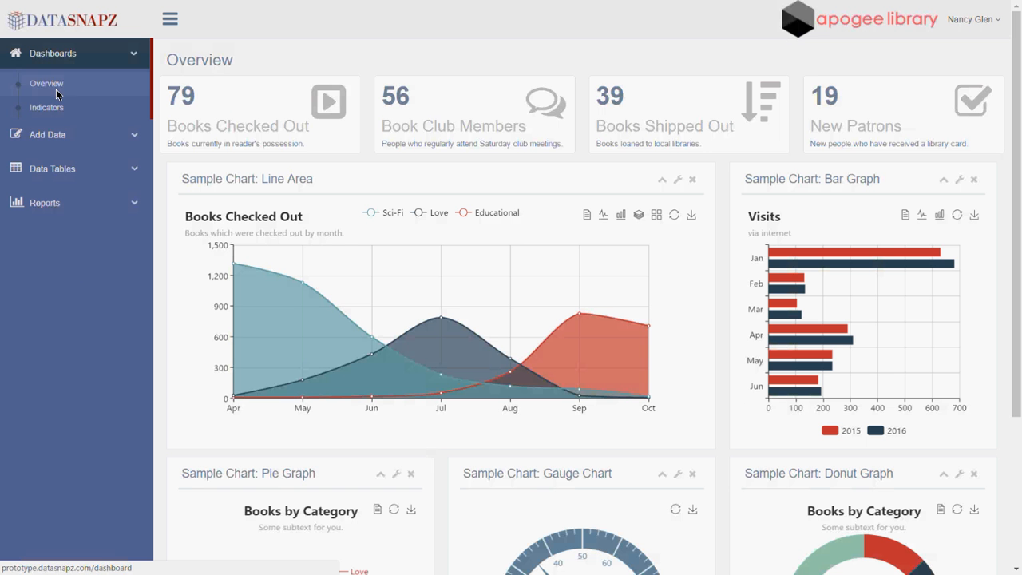
left_click(44, 135)
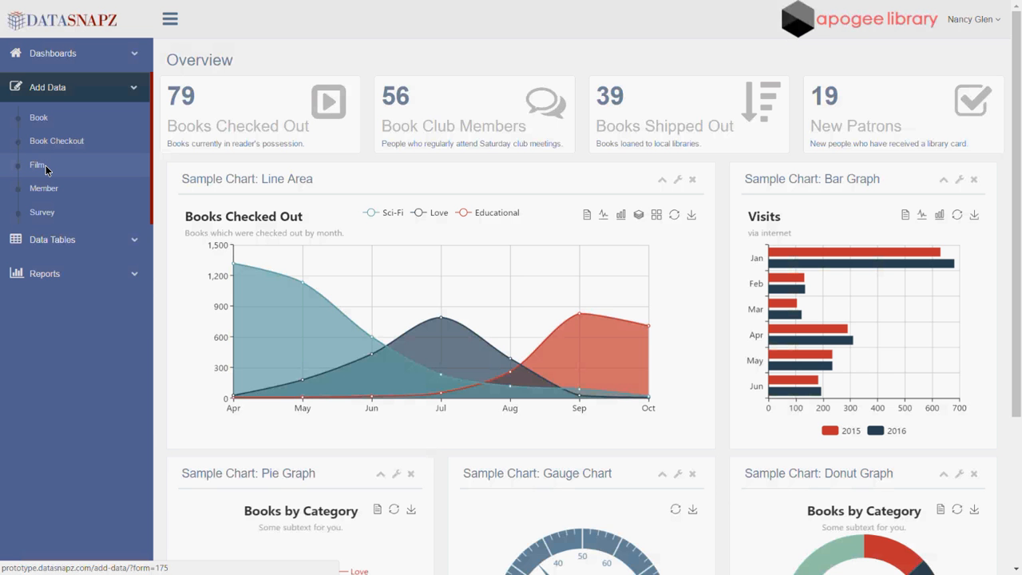
left_click(46, 220)
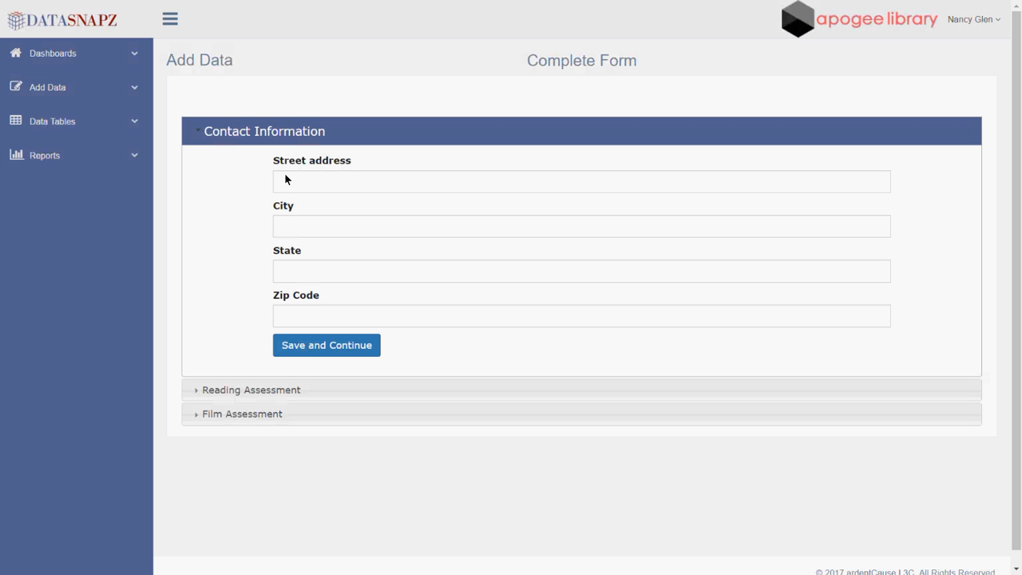
- Open the form for adding a film
left_click(49, 121)
left_click(47, 89)
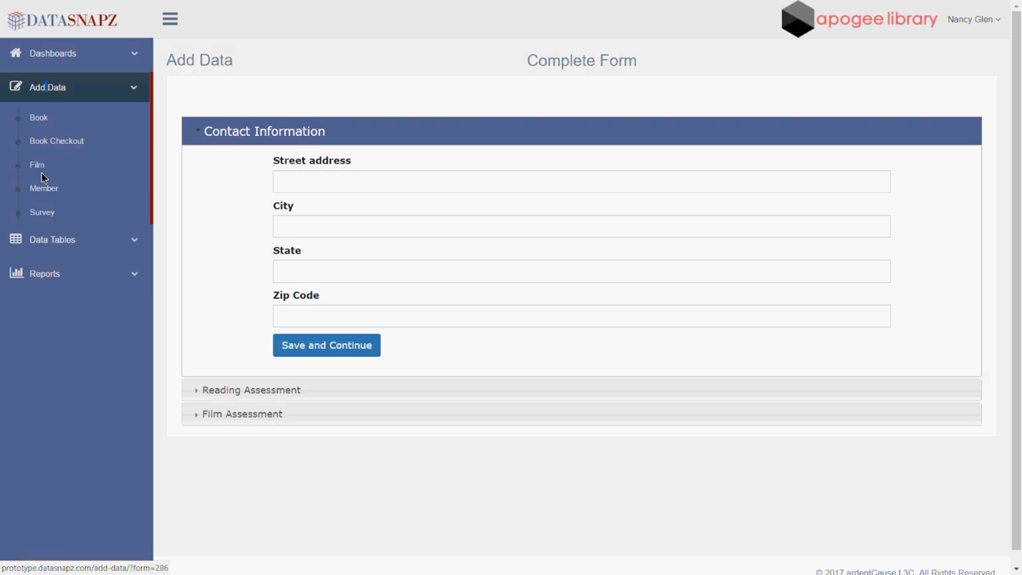
left_click(35, 169)
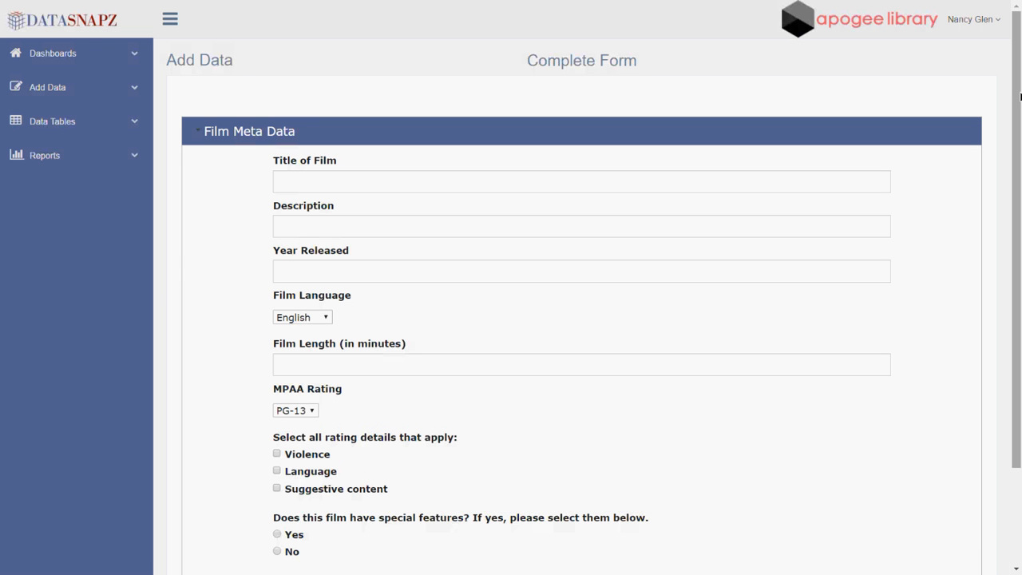
- Enter "New Film Name" as the film's title and 2009 as its release year
left_click_drag(1018, 99, 995, 155)
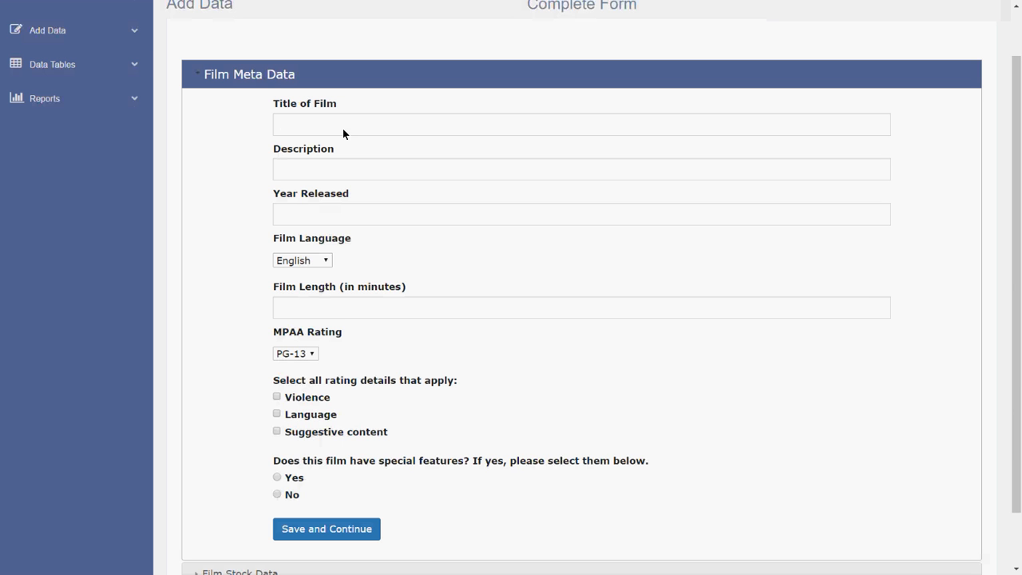
type("New Fl")
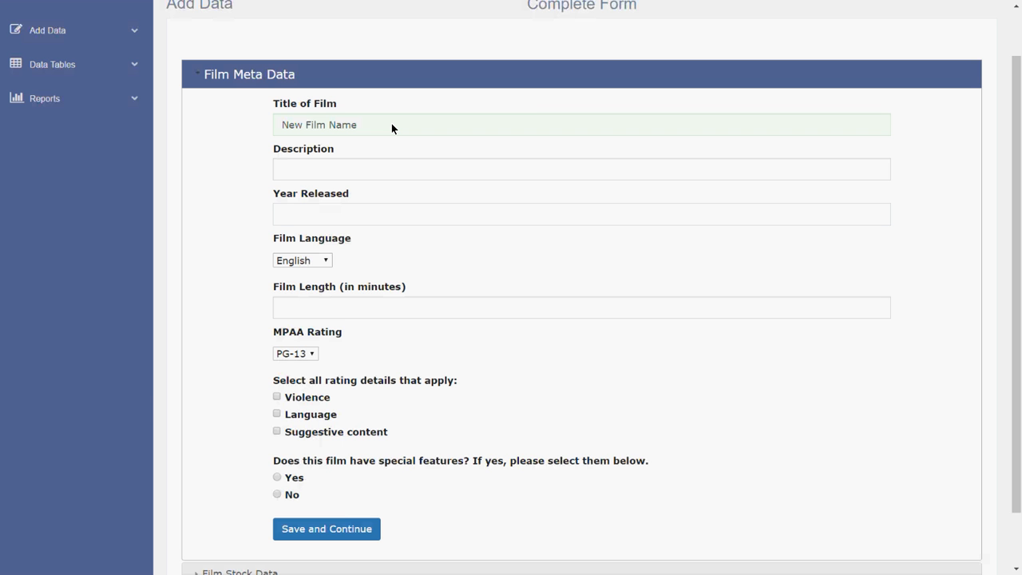
left_click(287, 197)
type("fd")
type("2009")
- Try the MPAA ratings G, PG and PG-13 to compare the rating details each one offers
left_click(304, 355)
left_click(297, 367)
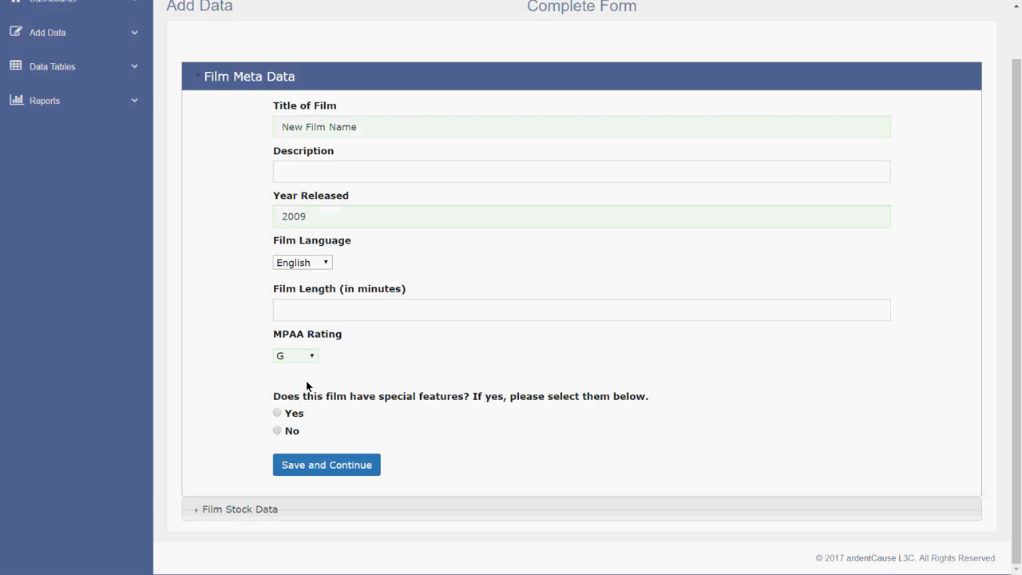
left_click(304, 355)
left_click(304, 394)
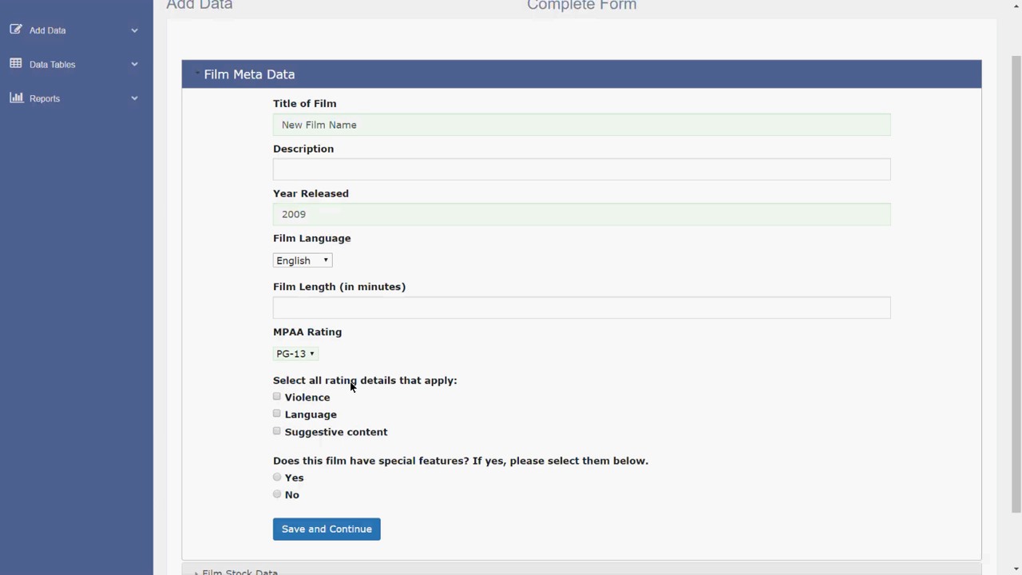
left_click(295, 353)
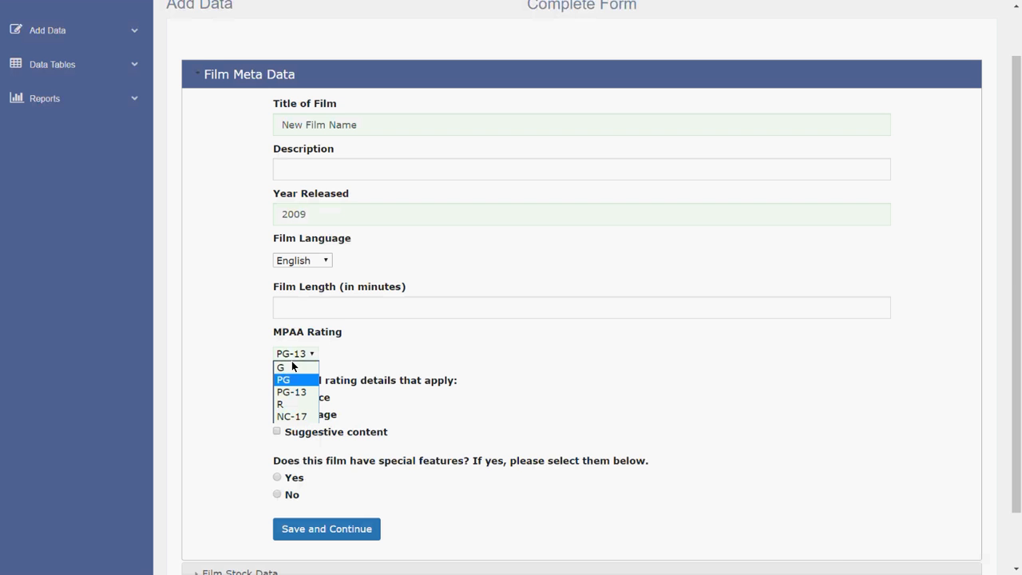
left_click(289, 372)
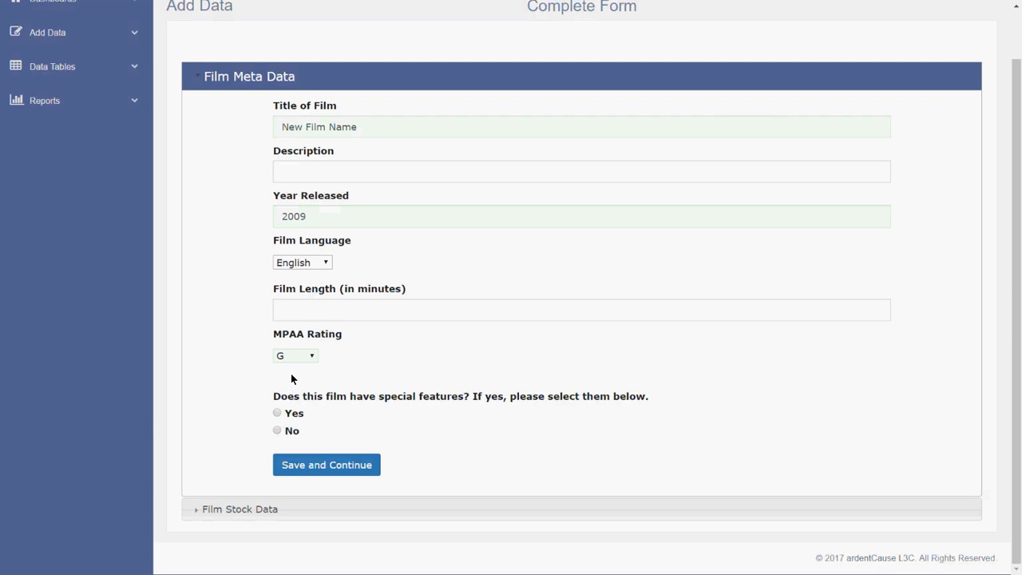
left_click(286, 355)
left_click(288, 383)
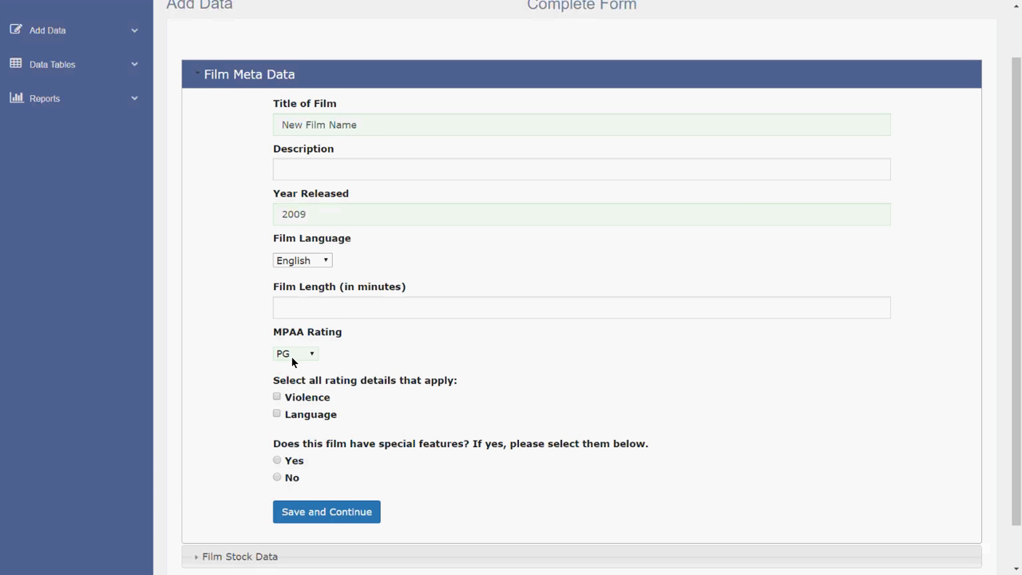
left_click(293, 356)
left_click(292, 391)
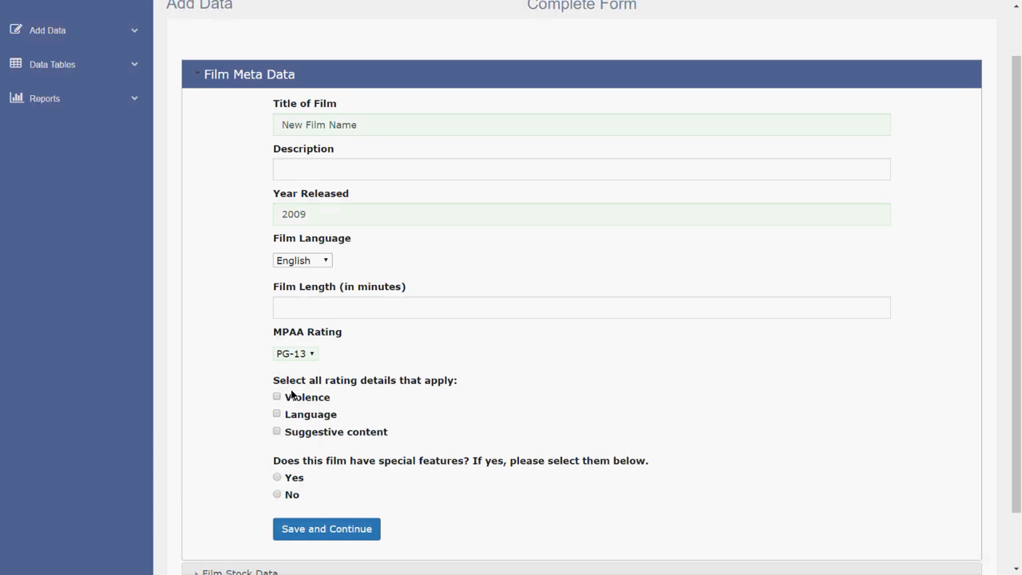
- Set the film's MPAA rating to R and mark the film as having special features
left_click(298, 356)
left_click(293, 405)
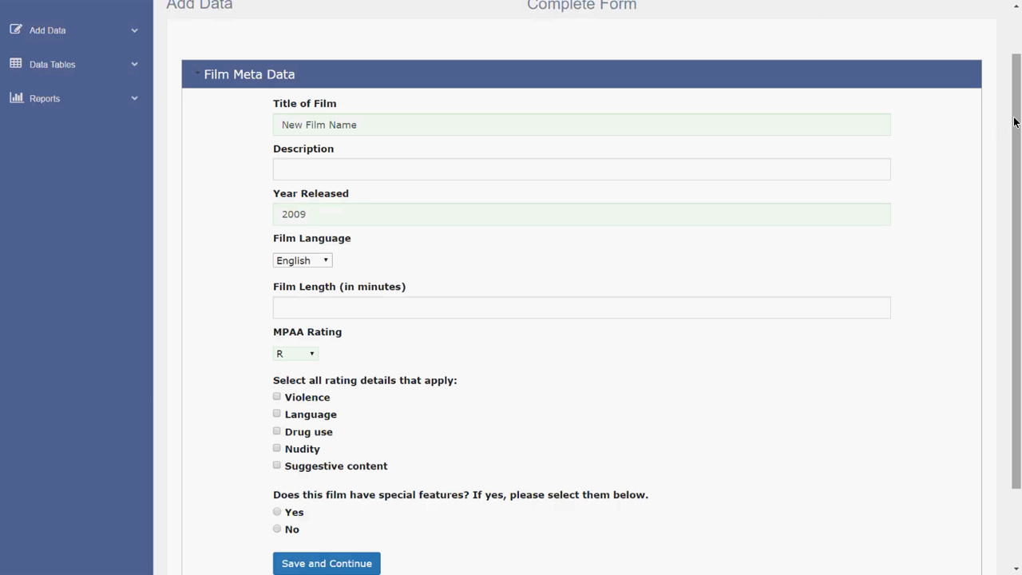
left_click_drag(1018, 161, 1017, 206)
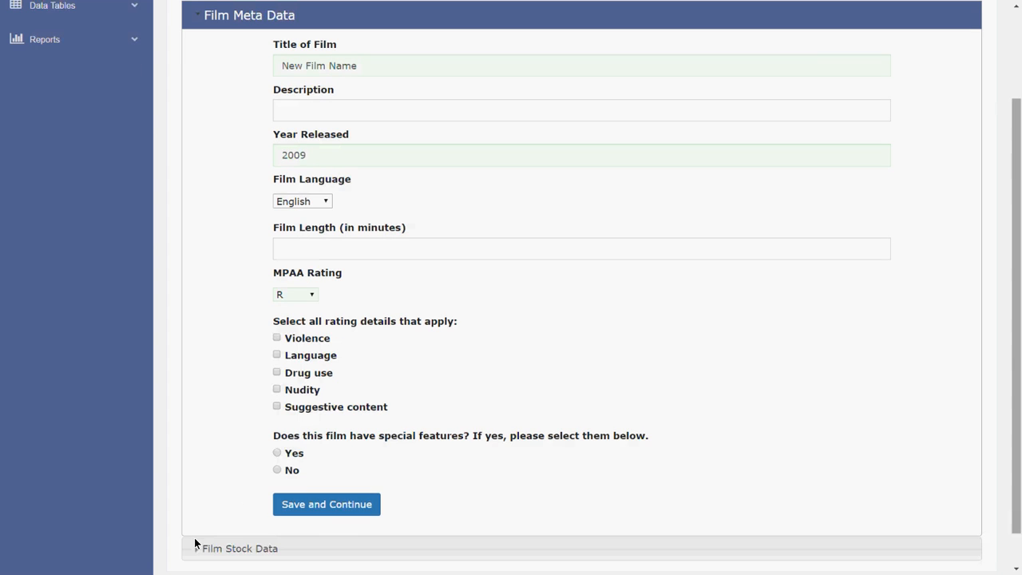
left_click(277, 454)
scroll(210, 481, "down", 3)
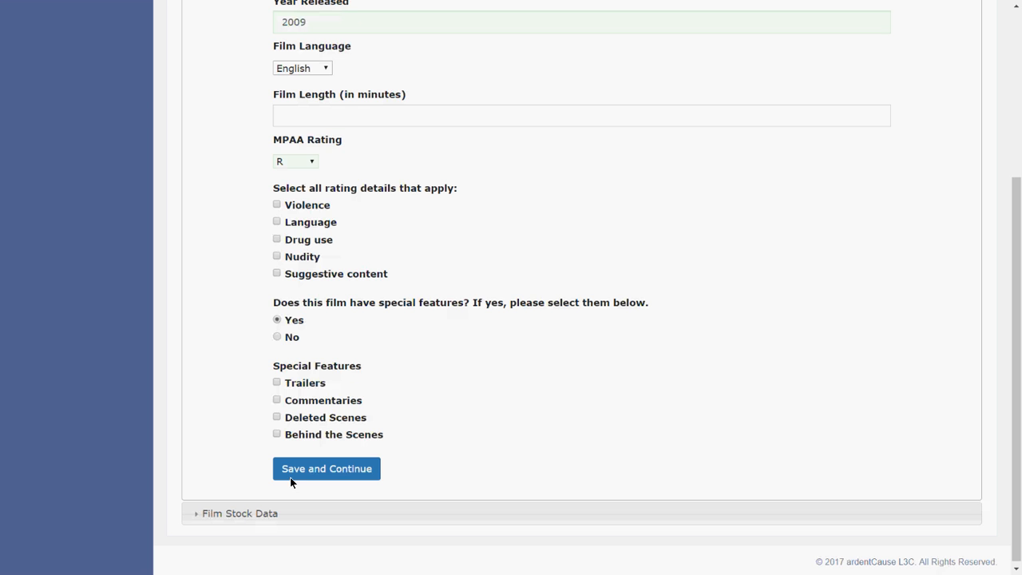
- Choose Trailers and Deleted Scenes as the special features, and save the film metadata section
left_click(276, 383)
left_click(277, 417)
left_click(319, 469)
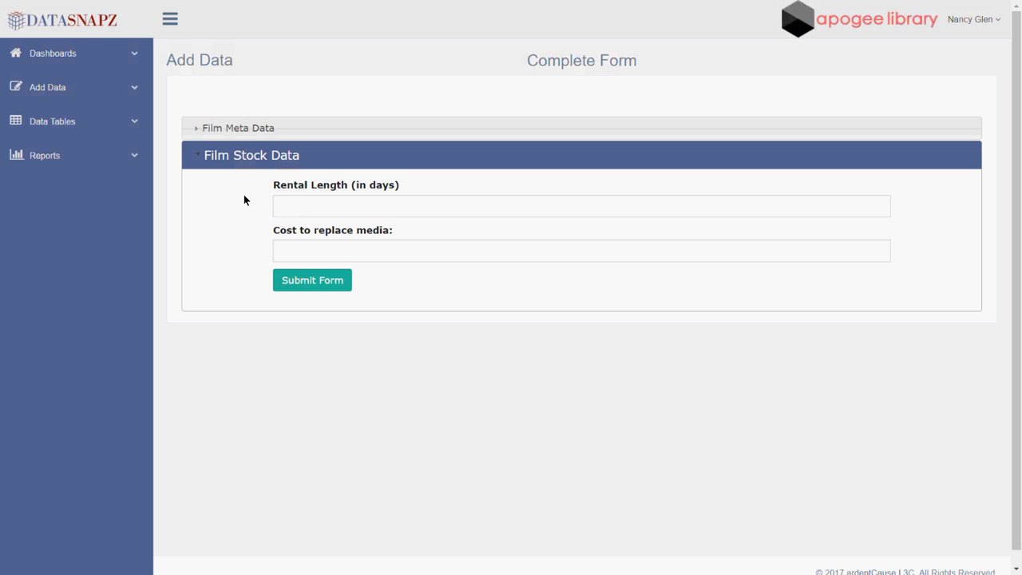
- Reopen the Film Meta Data section for review, and save it again to continue to Film Stock Data
left_click(222, 130)
scroll(217, 209, "down", 3)
left_click(307, 464)
- Open the Films data table
left_click(58, 121)
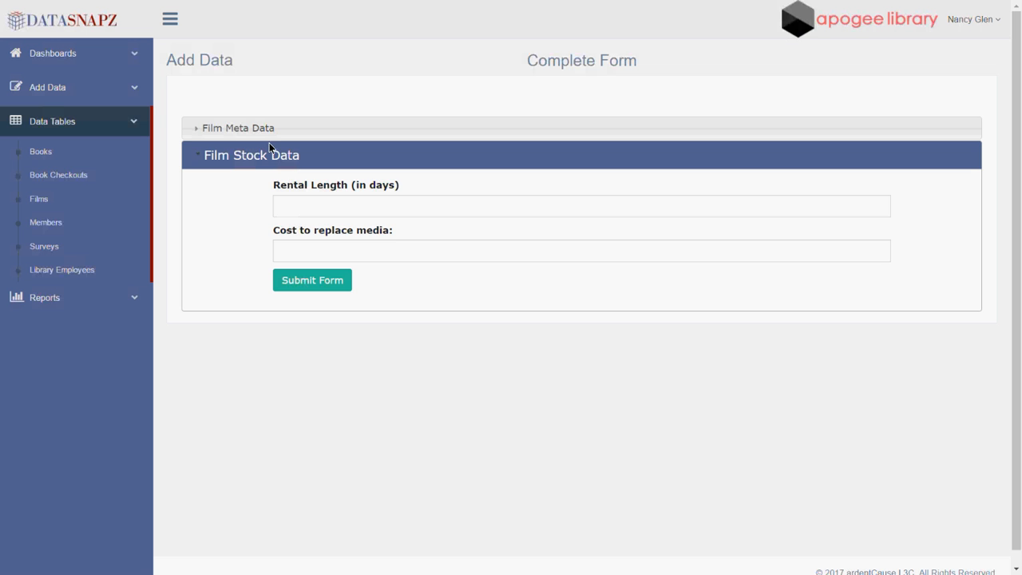
left_click(38, 199)
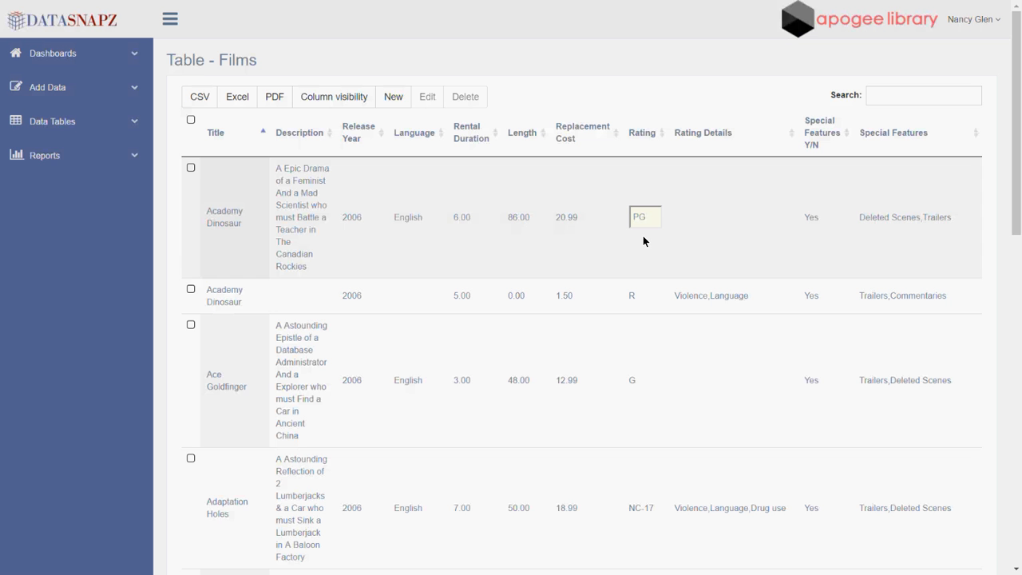
- Select the first Academy Dinosaur row, request its deletion, and dismiss the confirmation without deleting it
left_click(190, 168)
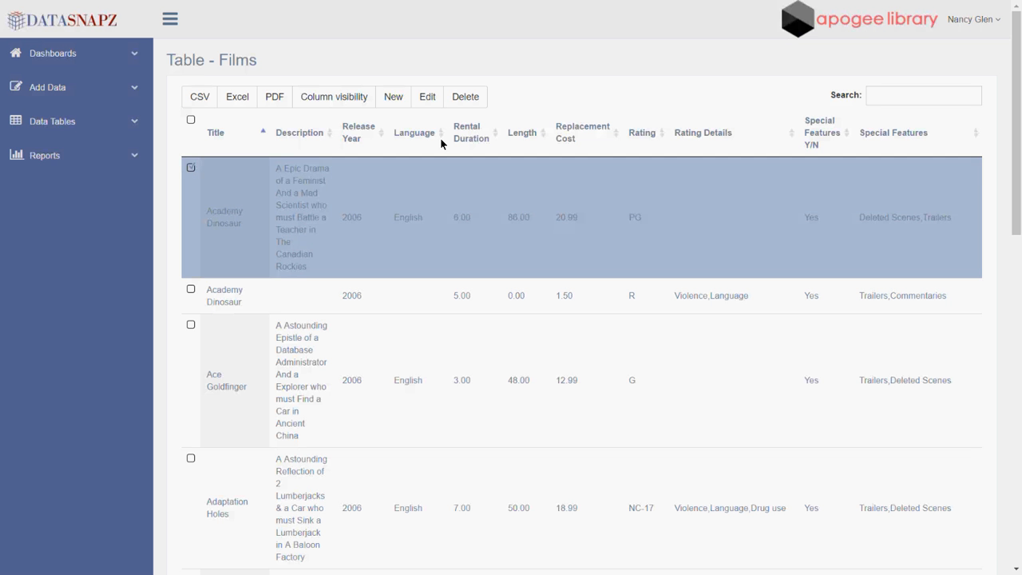
left_click(460, 99)
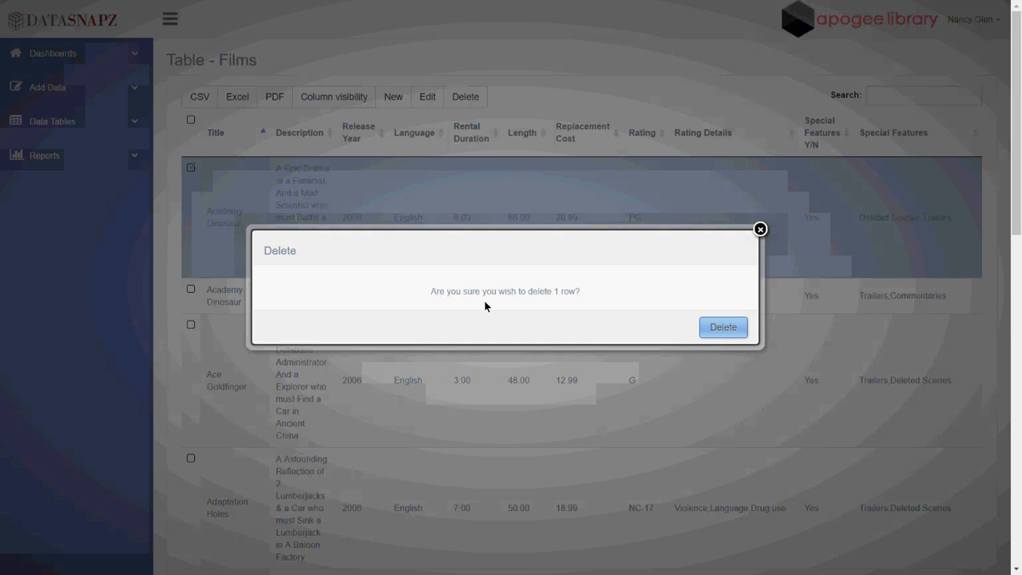
left_click(722, 327)
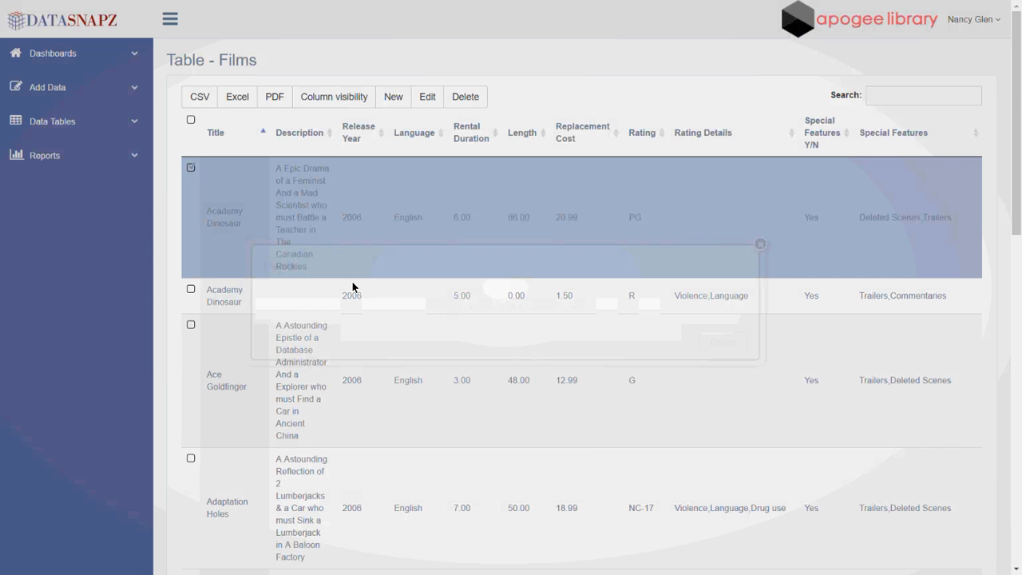
- Request deletion of the first five film rows together, dismiss the confirmation without deleting, and clear the row selection
left_click(191, 325)
left_click(191, 459)
left_click(190, 289)
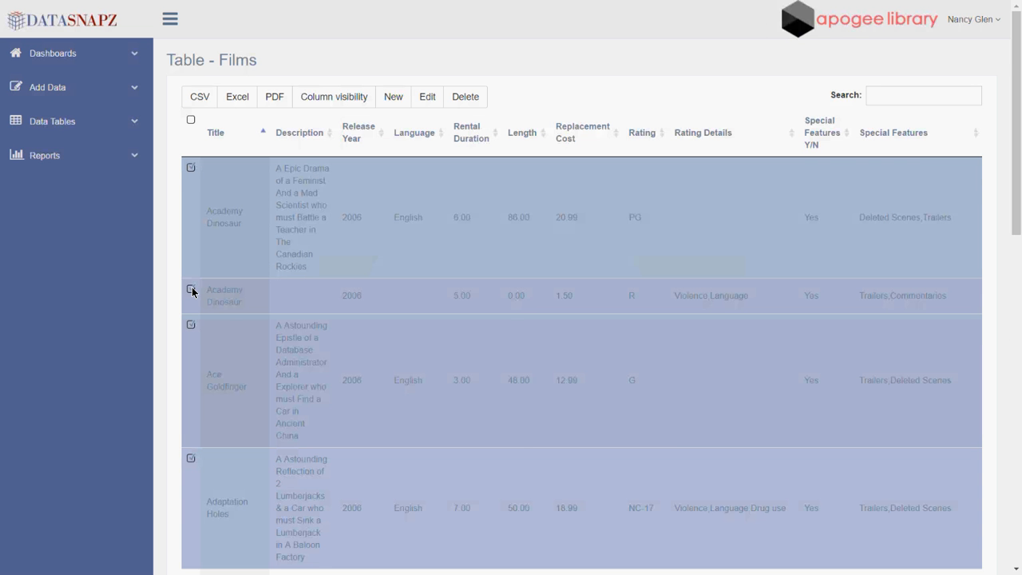
scroll(433, 279, "down", 3)
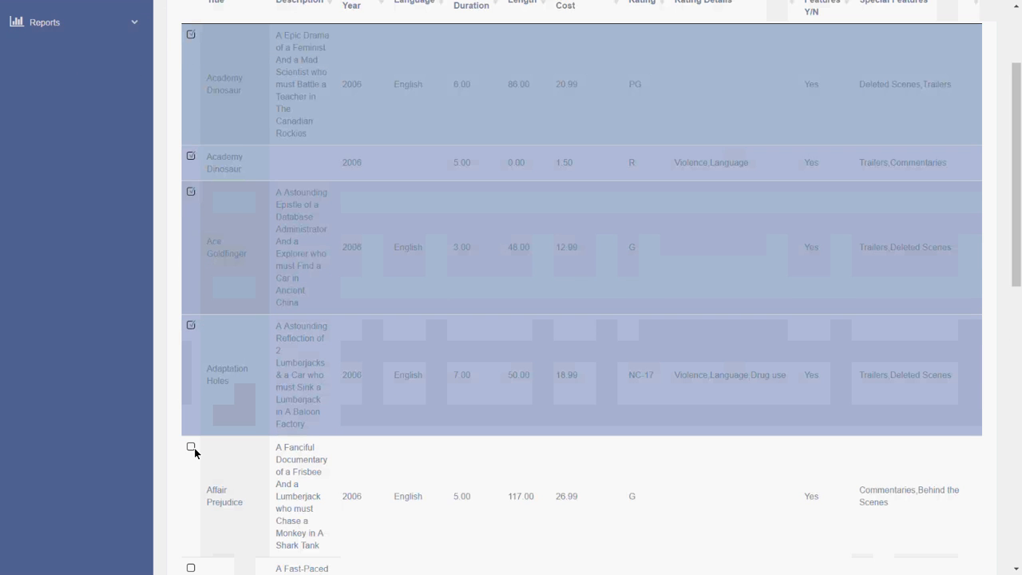
left_click(191, 447)
scroll(199, 439, "up", 3)
left_click(463, 98)
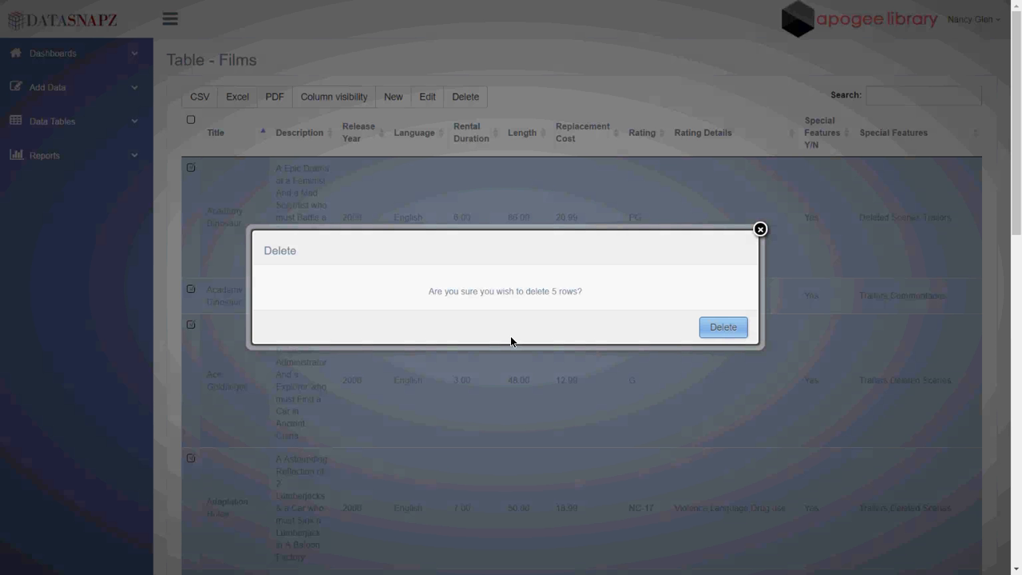
left_click(759, 228)
left_click(191, 167)
left_click(191, 168)
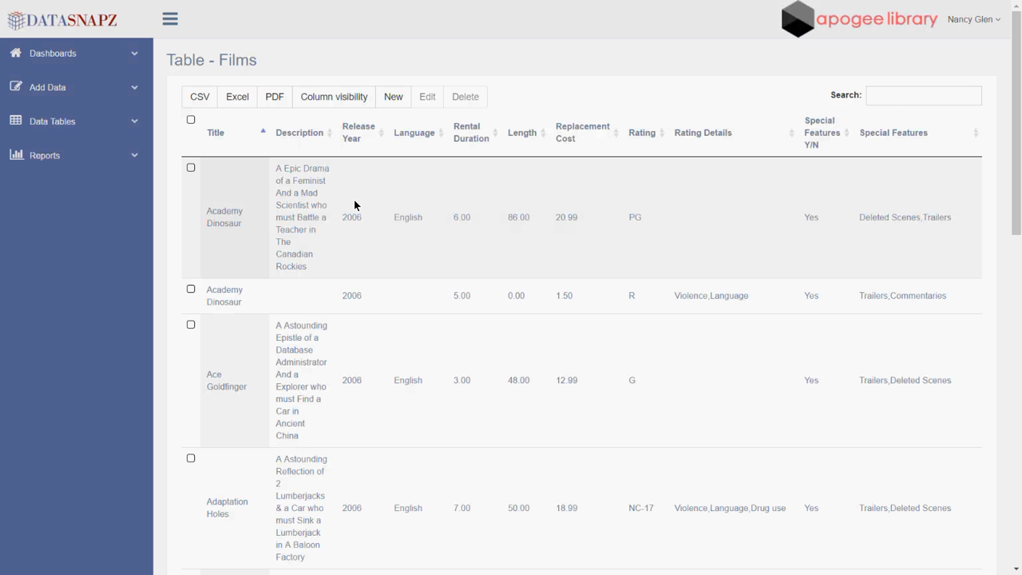
- Open the Library Employees data table
left_click(892, 96)
left_click(46, 123)
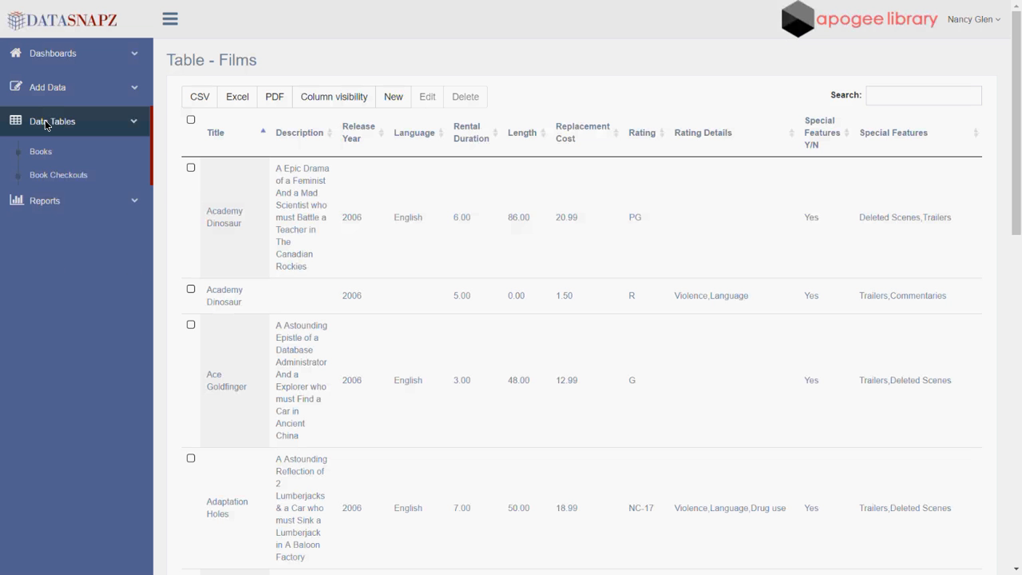
left_click(40, 269)
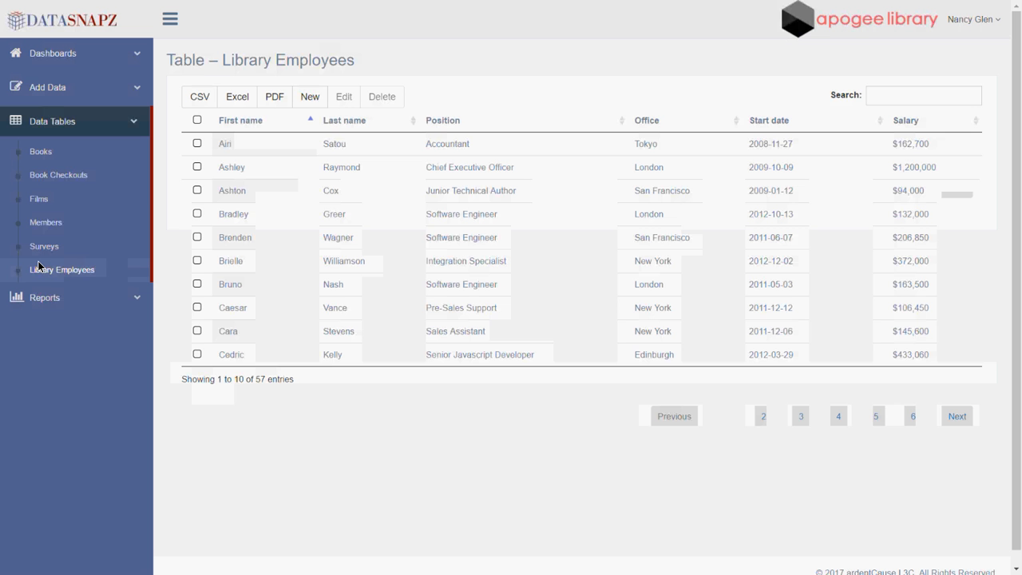
- Try sorting the employees table by last name, first name and position, finishing with first name in ascending order
left_click(932, 97)
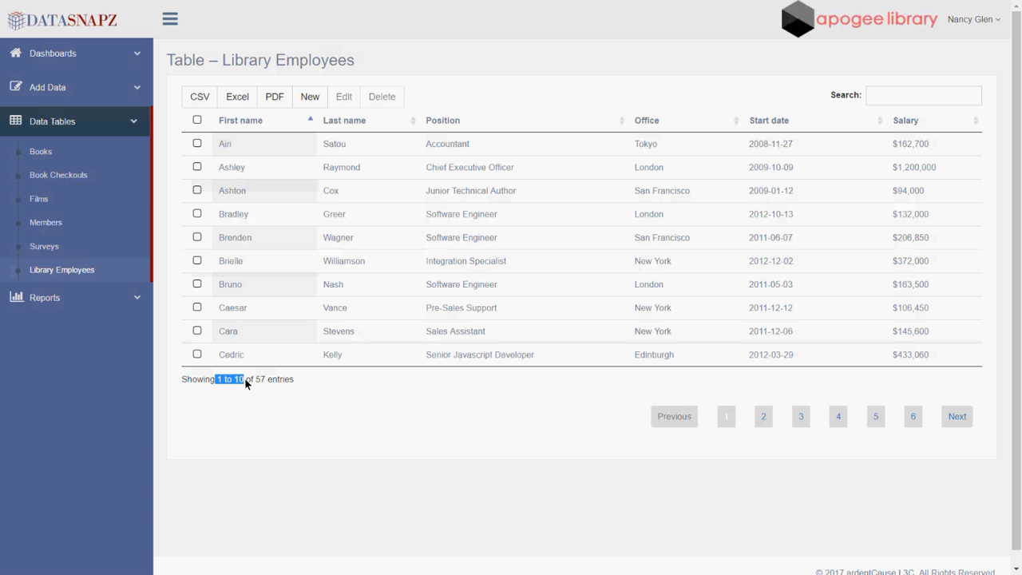
left_click_drag(255, 379, 263, 380)
left_click(335, 122)
left_click(252, 123)
left_click(253, 124)
left_click(254, 124)
left_click(361, 124)
left_click(361, 124)
left_click(545, 117)
left_click(251, 121)
- Search the employees table for "Tokyo Support"
type("Tokyp")
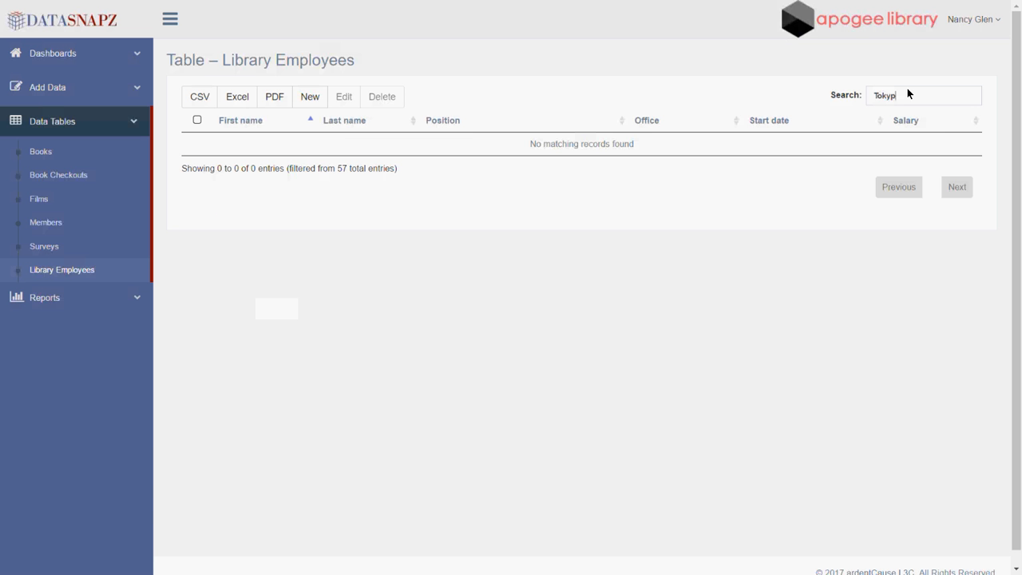
key("BackSpace")
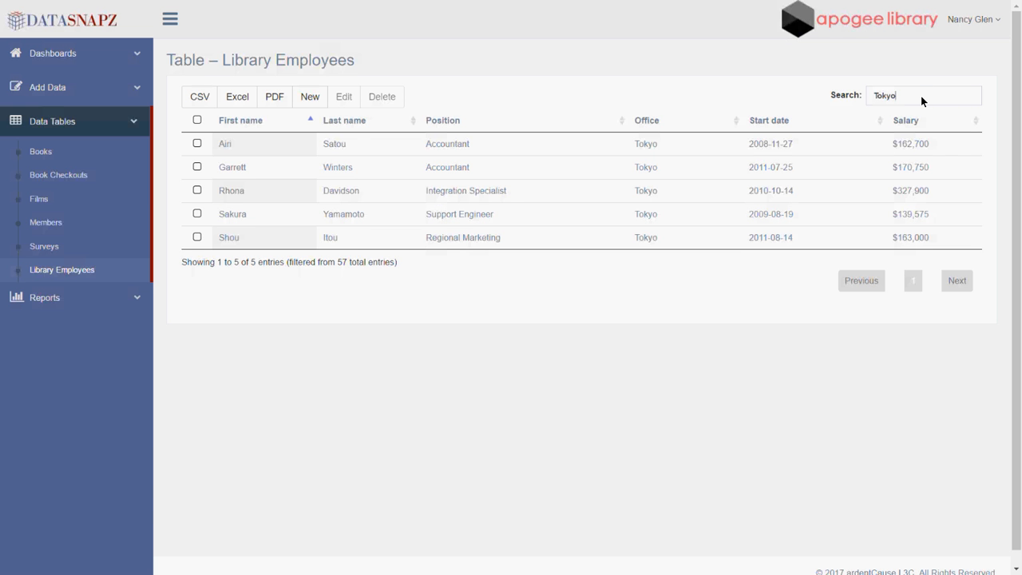
type("Support")
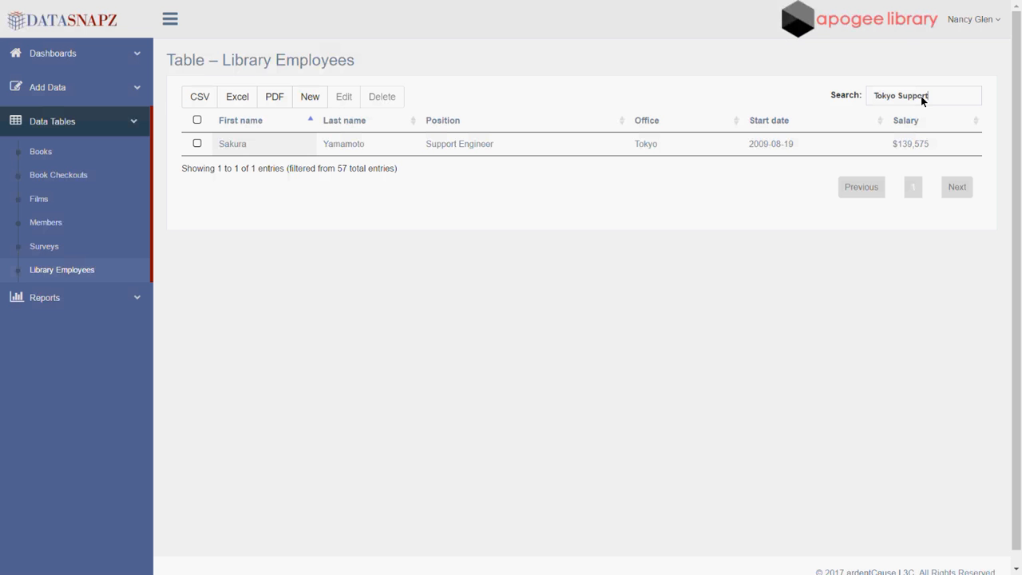
- Reduce the employee search to "Support" only, and clear the search after viewing the matches
double_click(880, 96)
key("BackSpace")
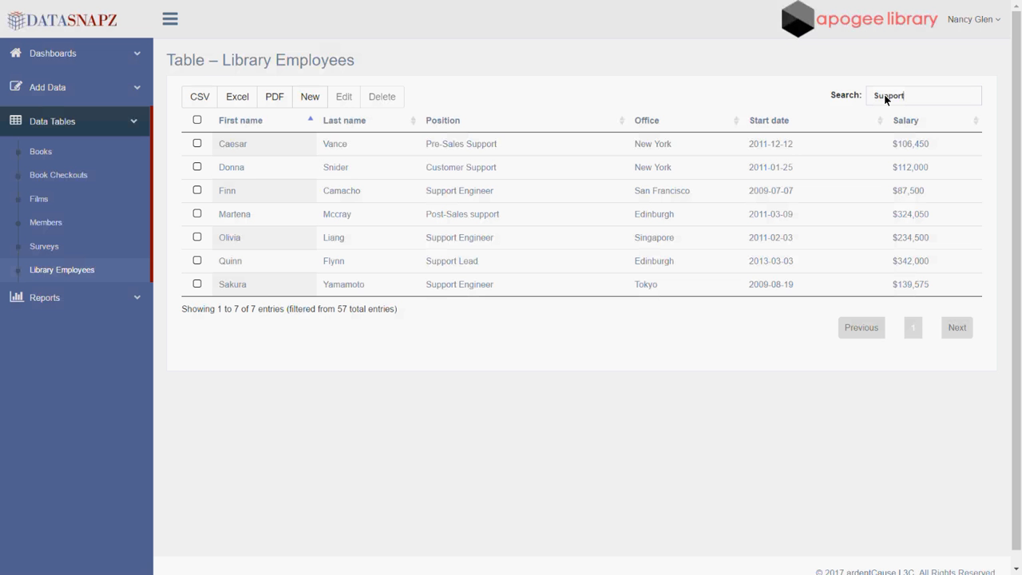
key("BackSpace")
key("BackSpace")
key("BackSpace")
key("BackSpace")
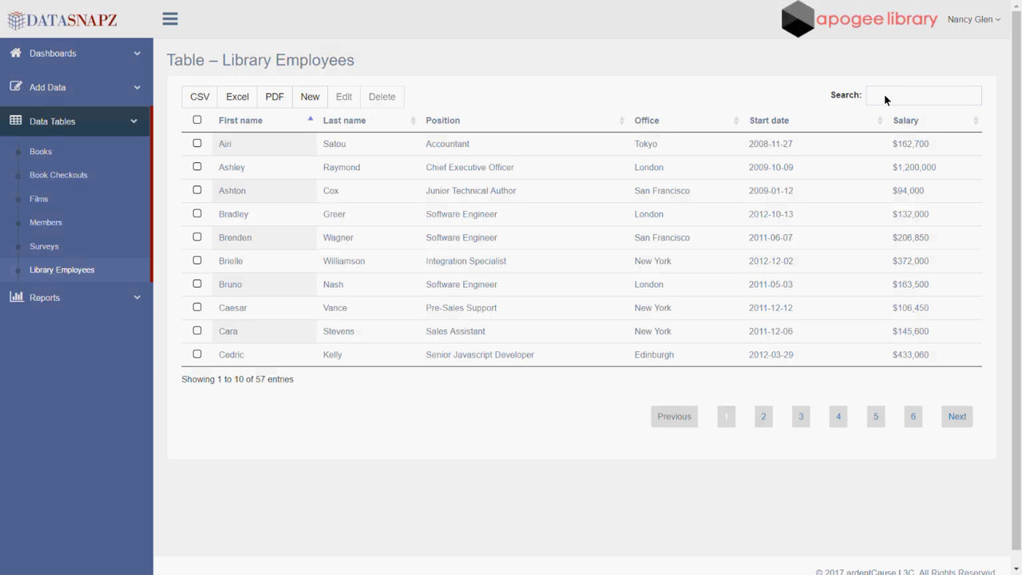
- Search the employees table by part of a first name, and clear the search to restore the full list
type("brun")
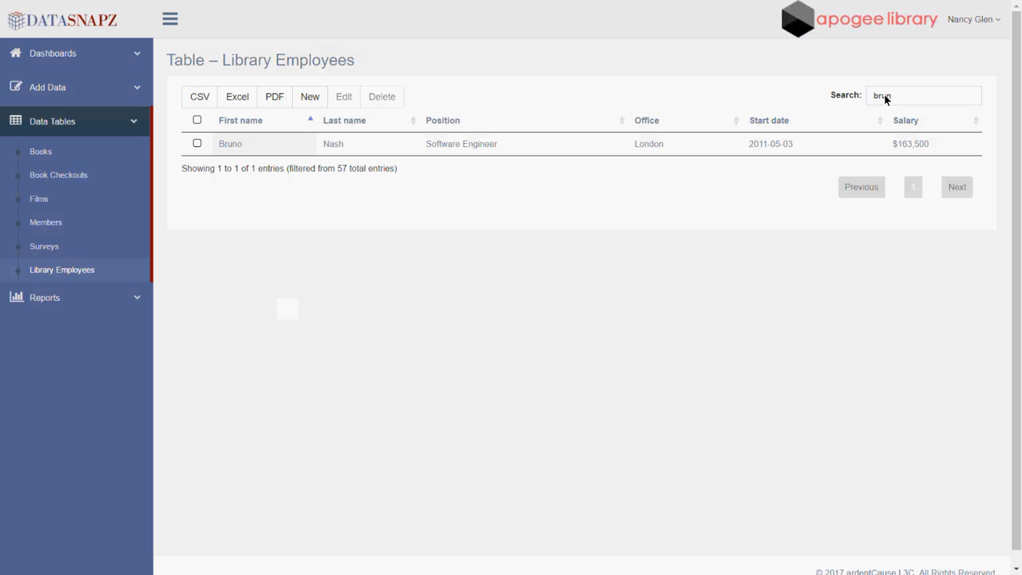
key("BackSpace")
key("BackSpace")
key("BackSpace")
key("BackSpace")
key("BackSpace")
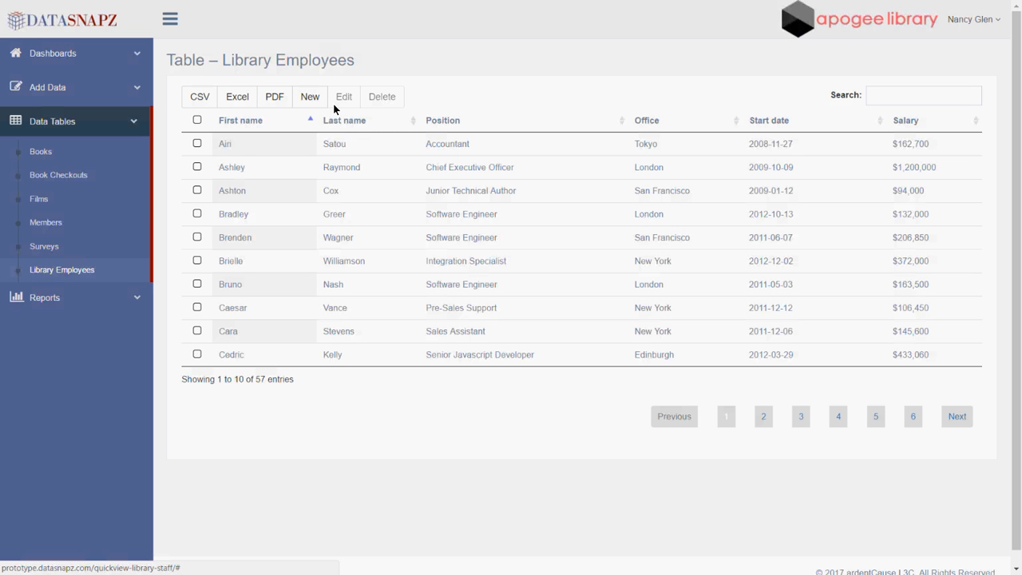
- Select the second employee row, and open the third row's Position cell for inline editing
left_click(197, 144)
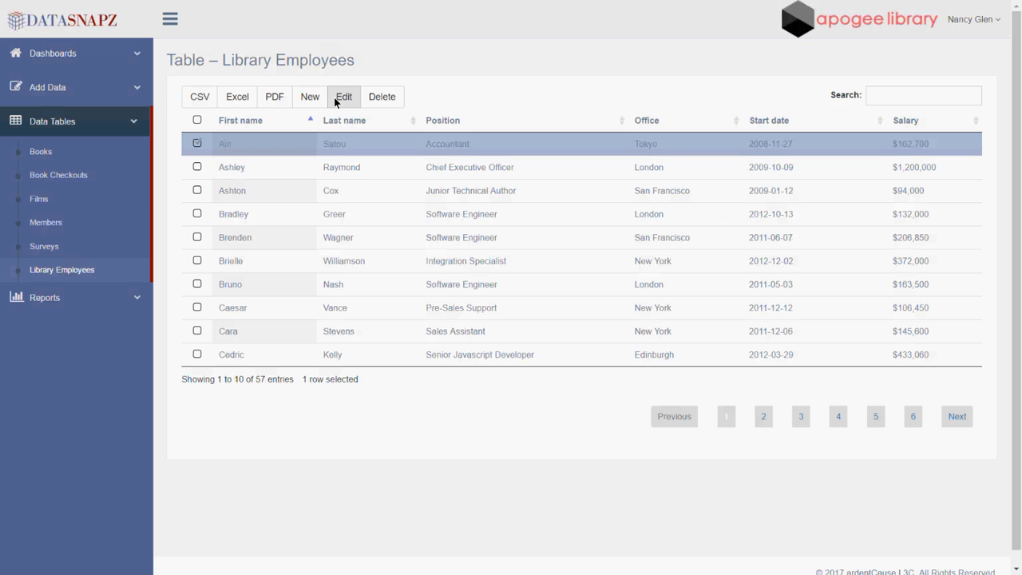
left_click(197, 168)
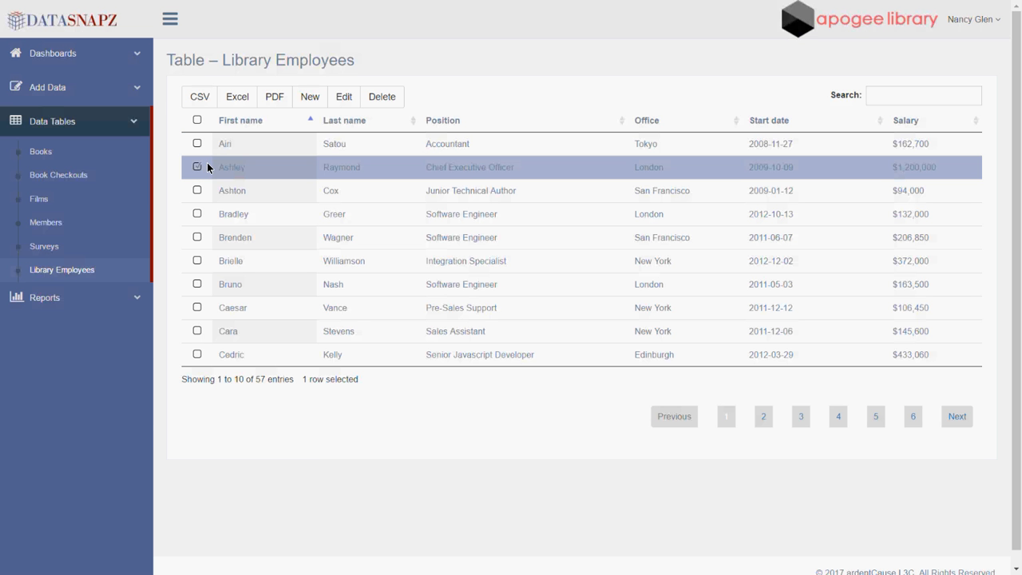
left_click(340, 101)
left_click(455, 164)
left_click(449, 193)
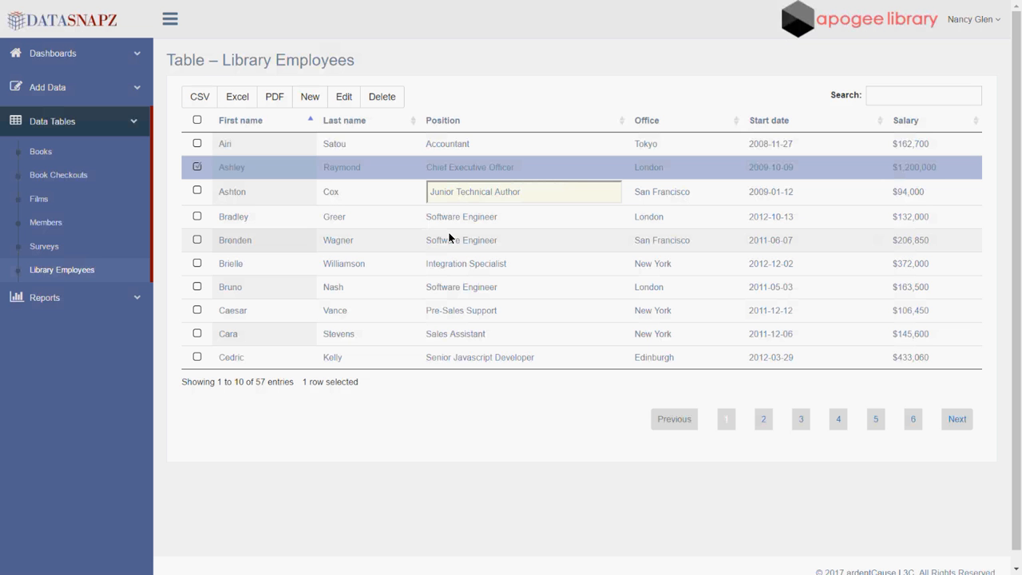
- Leave the employees table and open the list of all reports
left_click(58, 124)
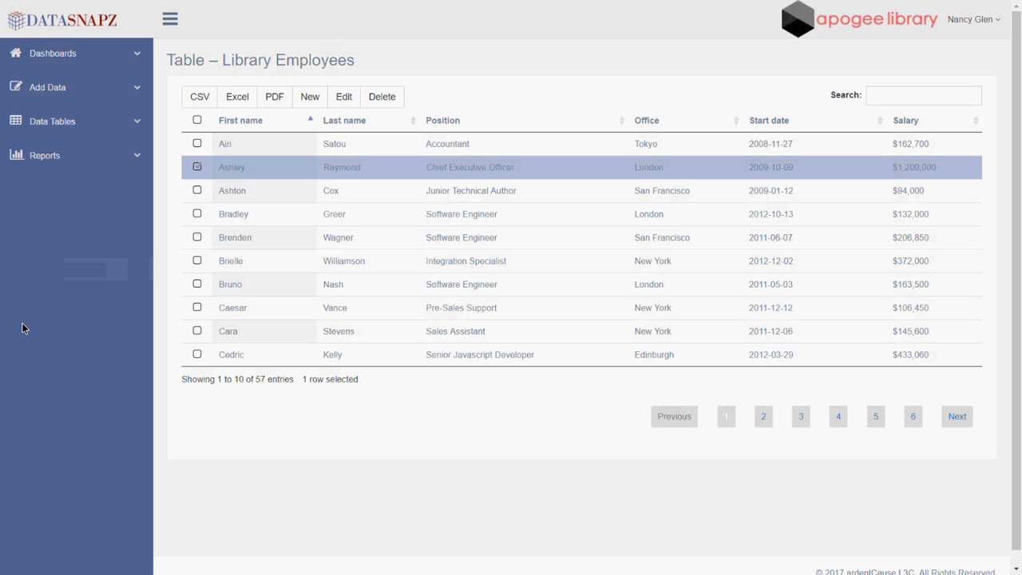
left_click(38, 150)
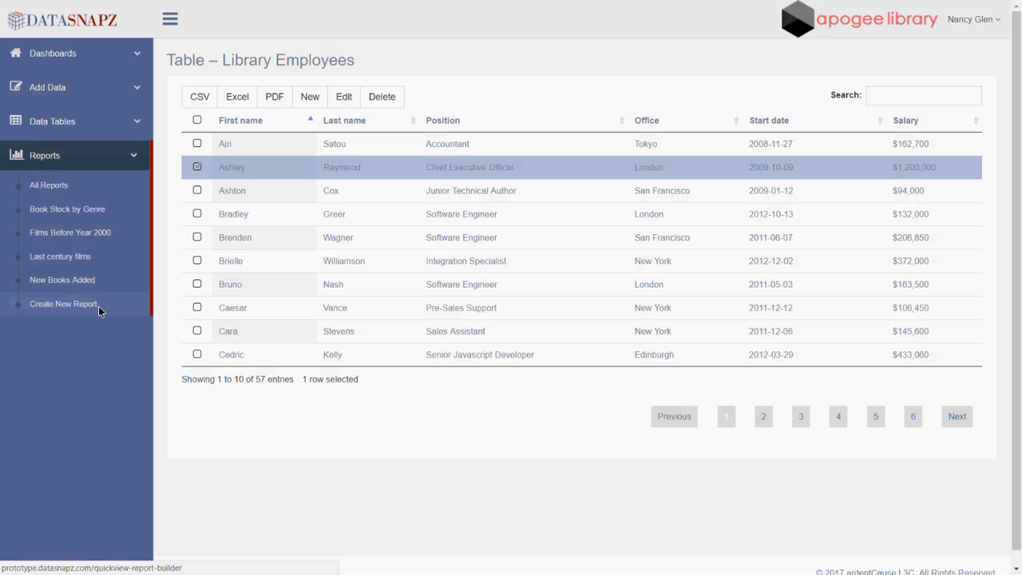
left_click(51, 191)
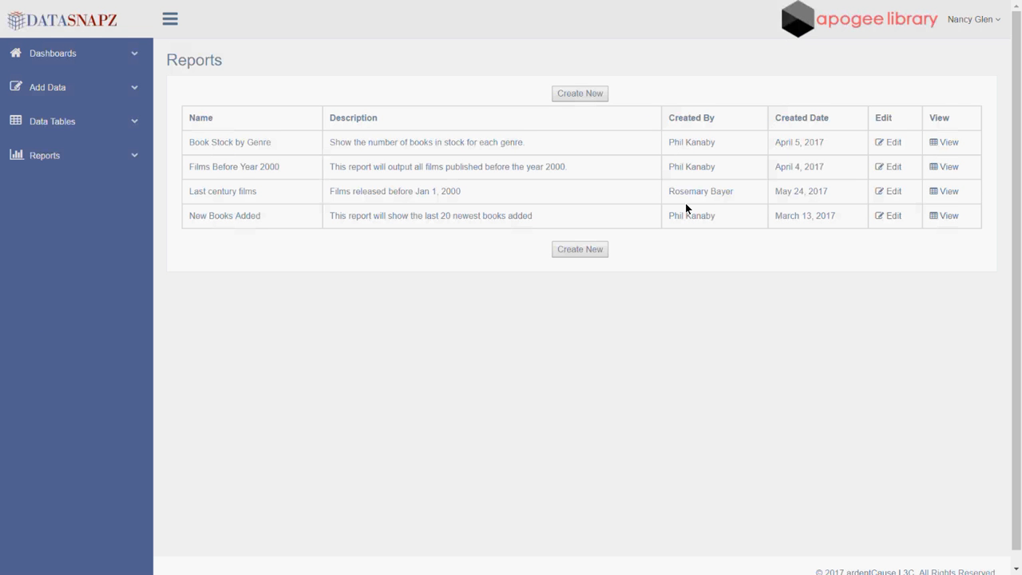
- Start a new report in the QuickView Report Builder, and choose Film as its table
left_click(50, 158)
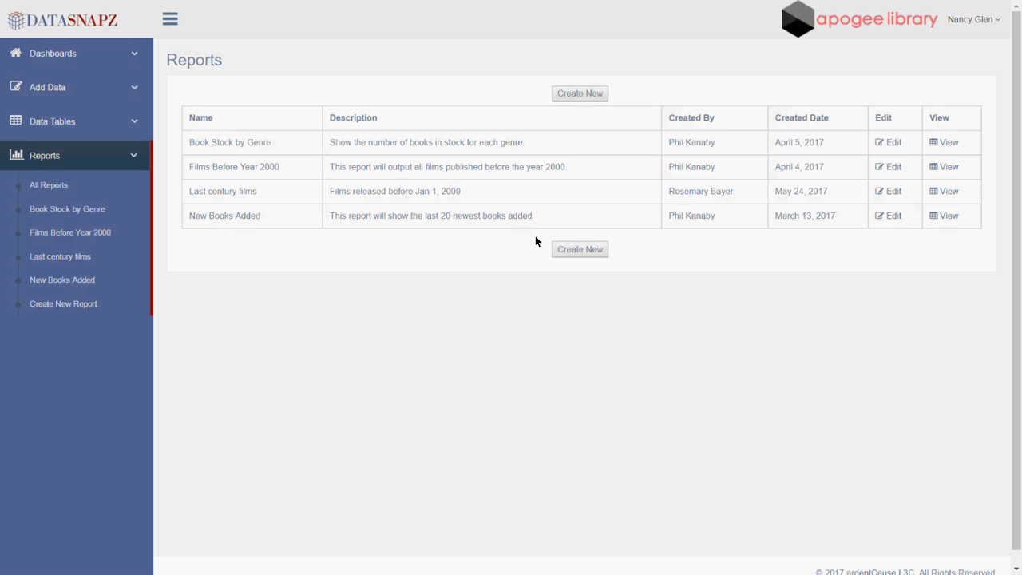
left_click(567, 255)
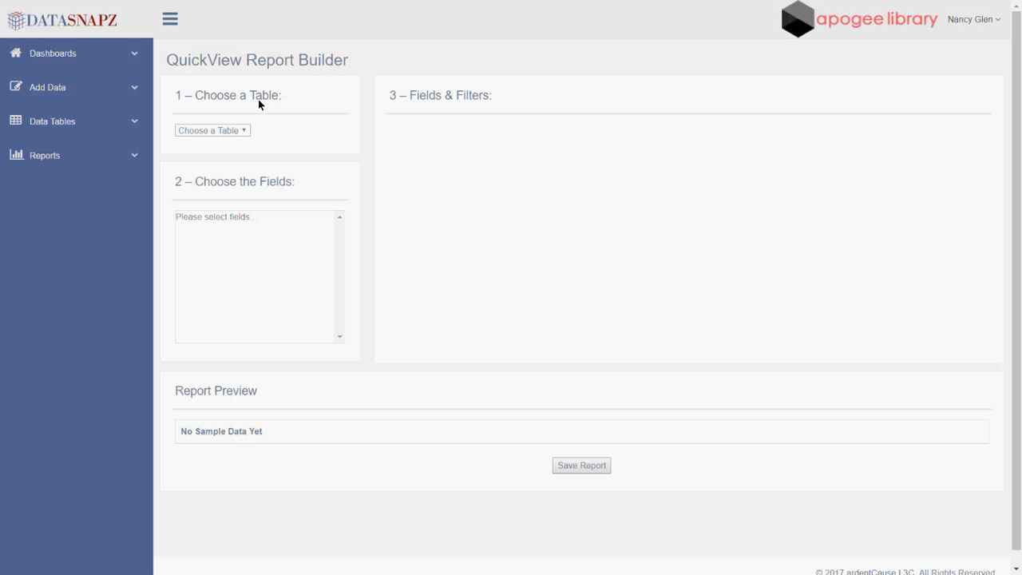
left_click(227, 129)
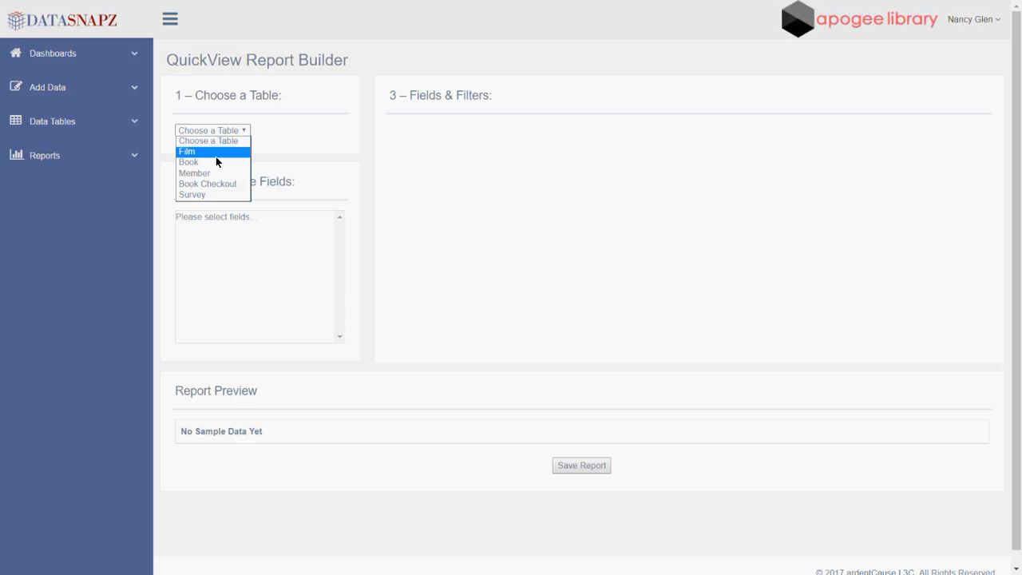
left_click(191, 152)
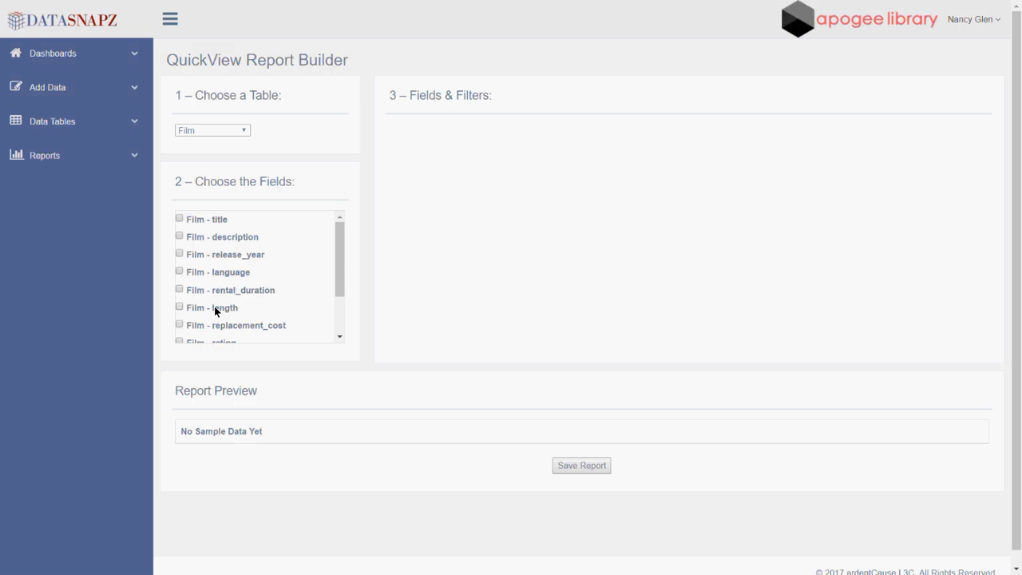
- Switch the report's table to Book Checkout to view its available fields, and return to the Film table
left_click_drag(338, 236, 301, 244)
left_click(223, 130)
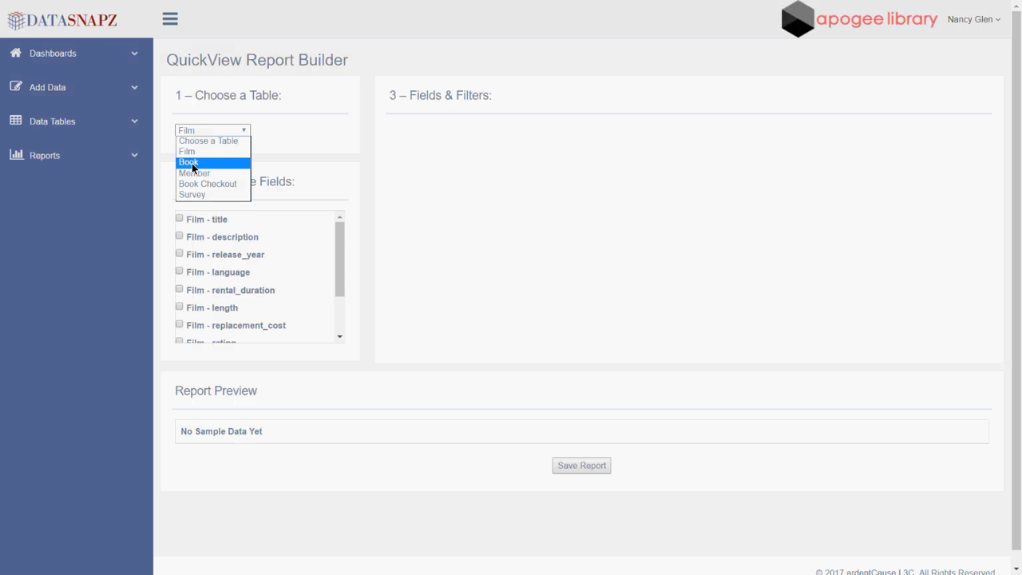
left_click(197, 186)
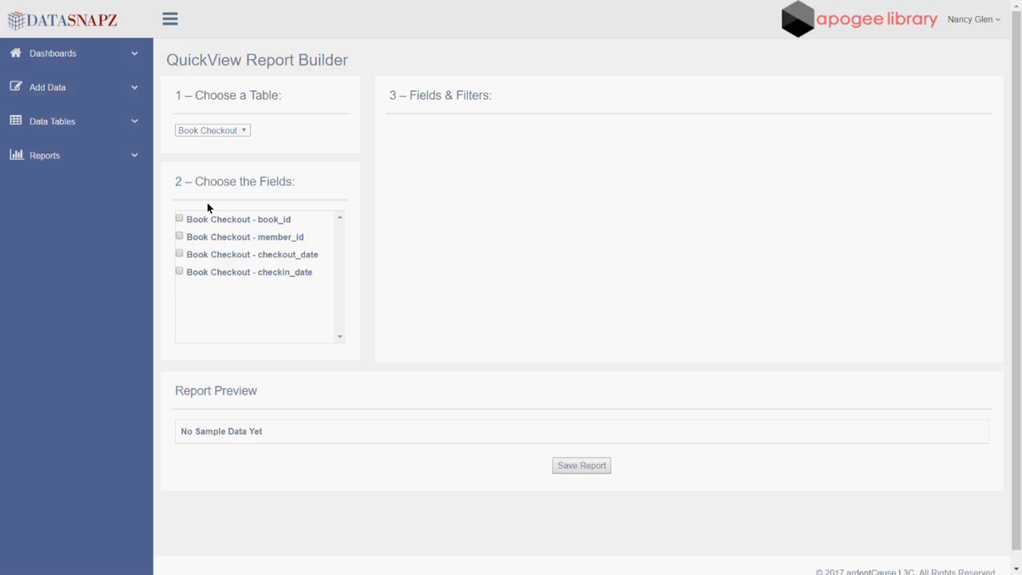
left_click(221, 128)
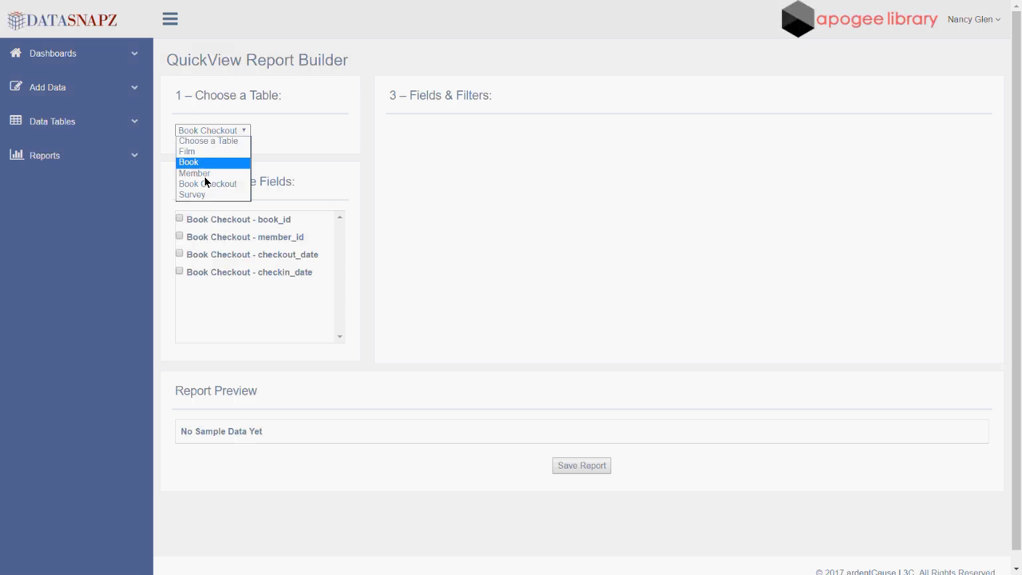
left_click(200, 154)
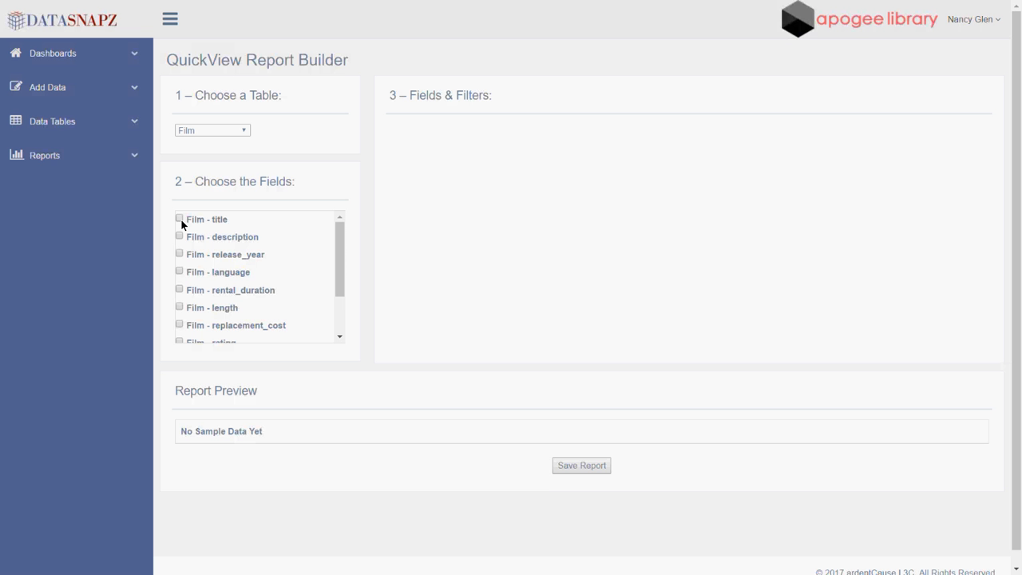
- Include the film title, description, release_year, language and rental_duration fields in the report, and review the preview
left_click(180, 219)
left_click(180, 236)
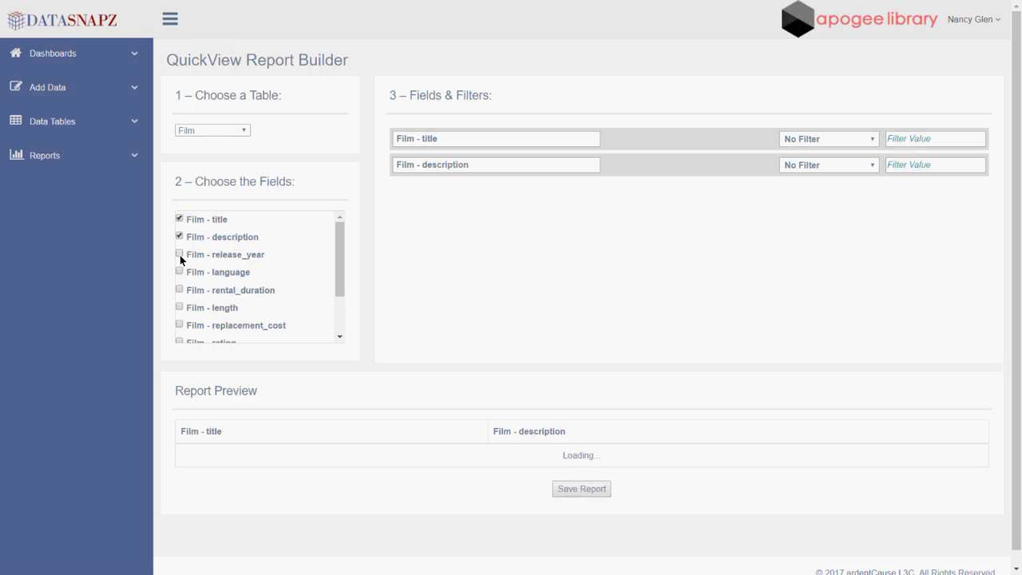
left_click(180, 253)
left_click(180, 271)
left_click(180, 290)
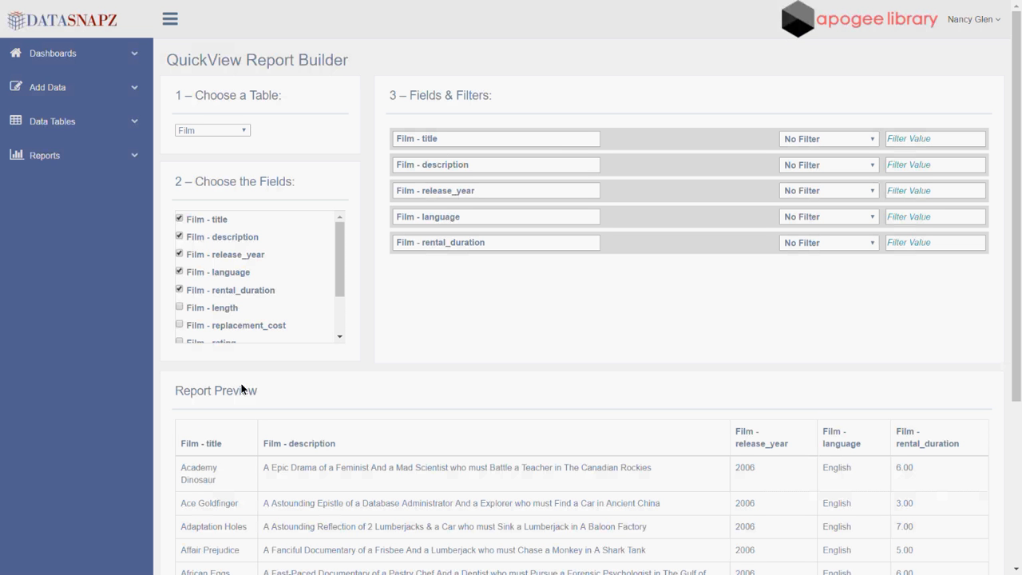
scroll(295, 453, "down", 3)
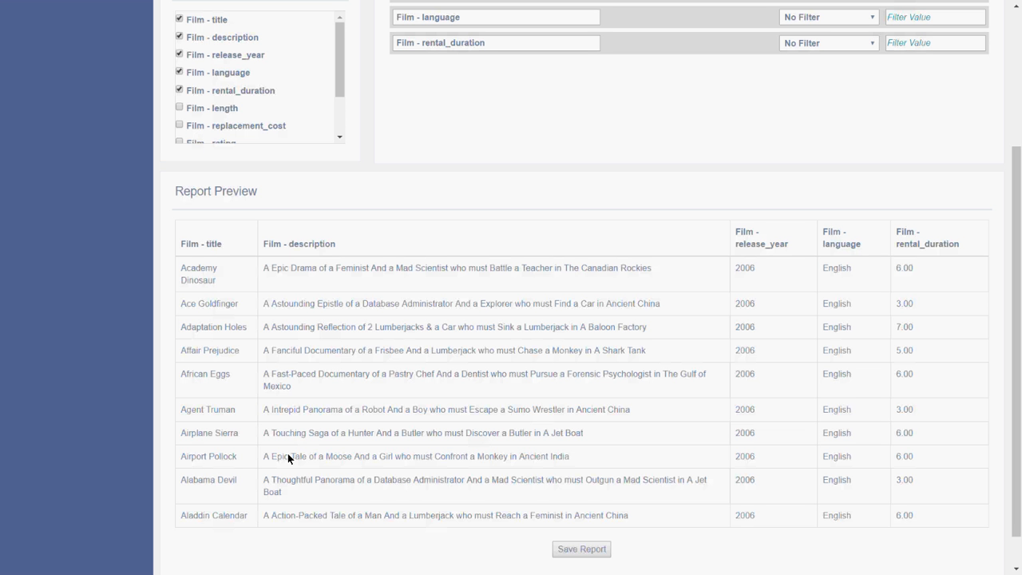
scroll(373, 412, "up", 5)
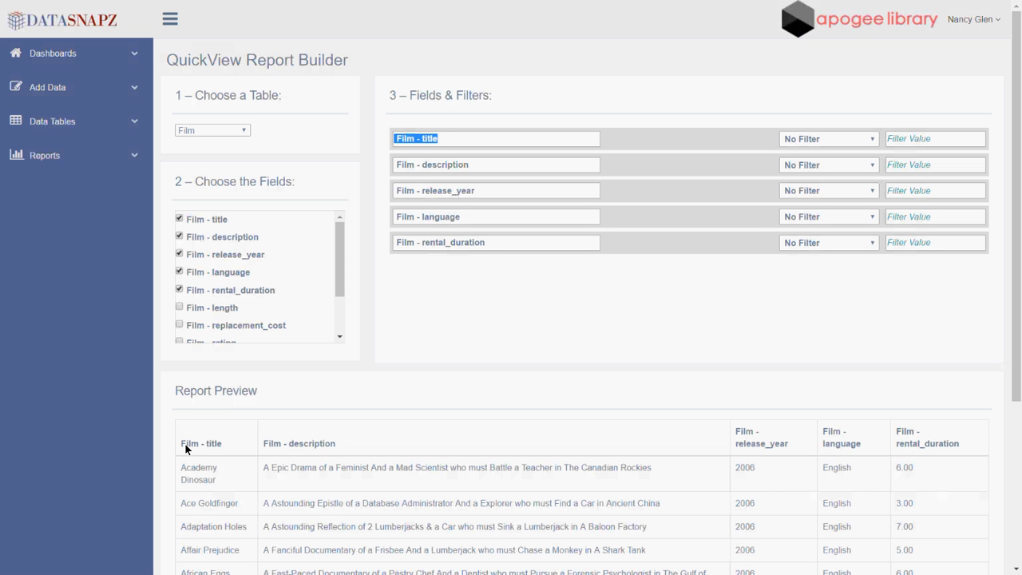
- Relabel the report's Film title field as Name and the description field as About
left_click_drag(180, 441, 221, 443)
left_click(221, 444)
type("Name")
left_click_drag(441, 165, 386, 165)
type("About")
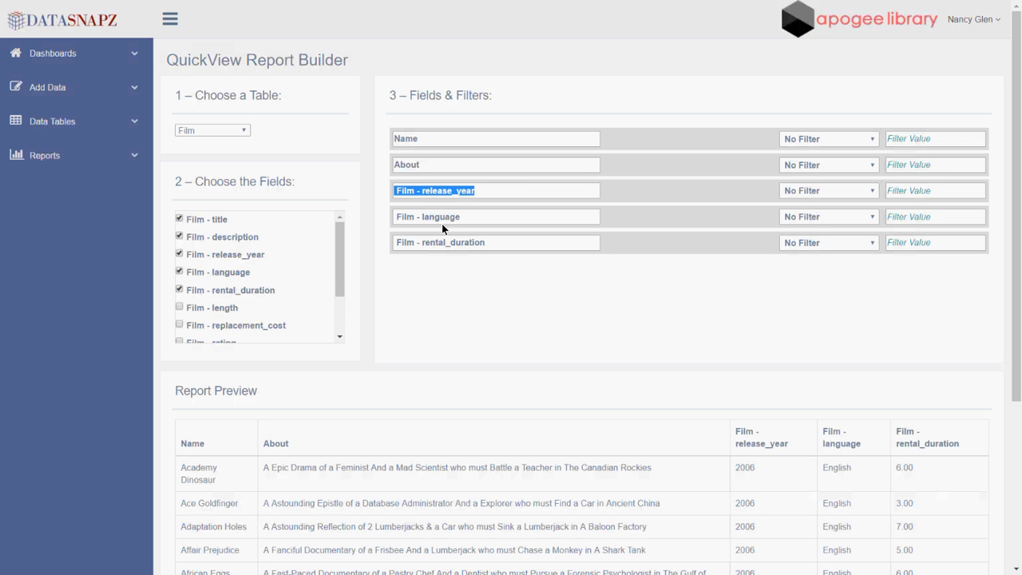
- Relabel the report's Film release_year field as Year
type("Yre")
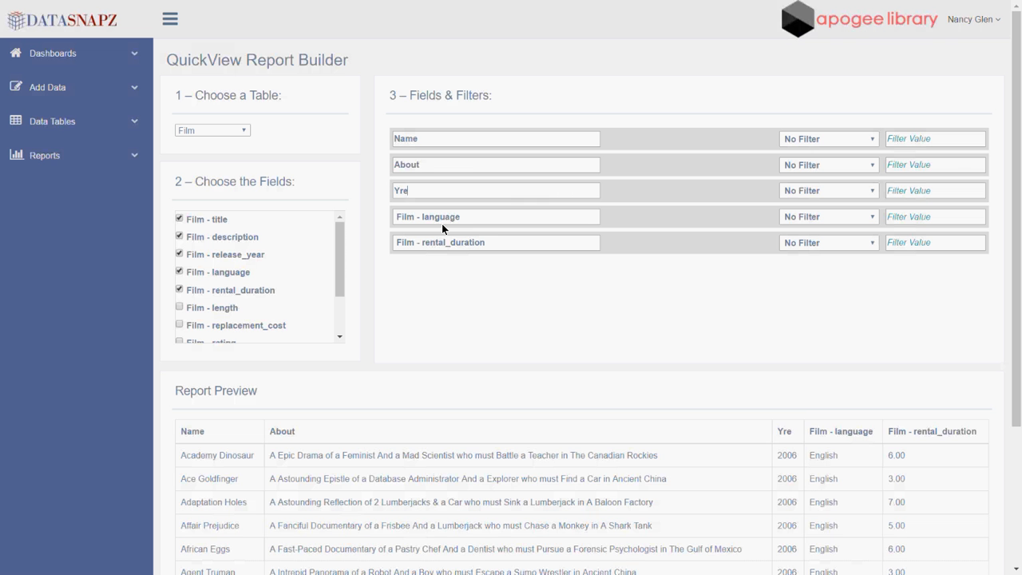
key("BackSpace")
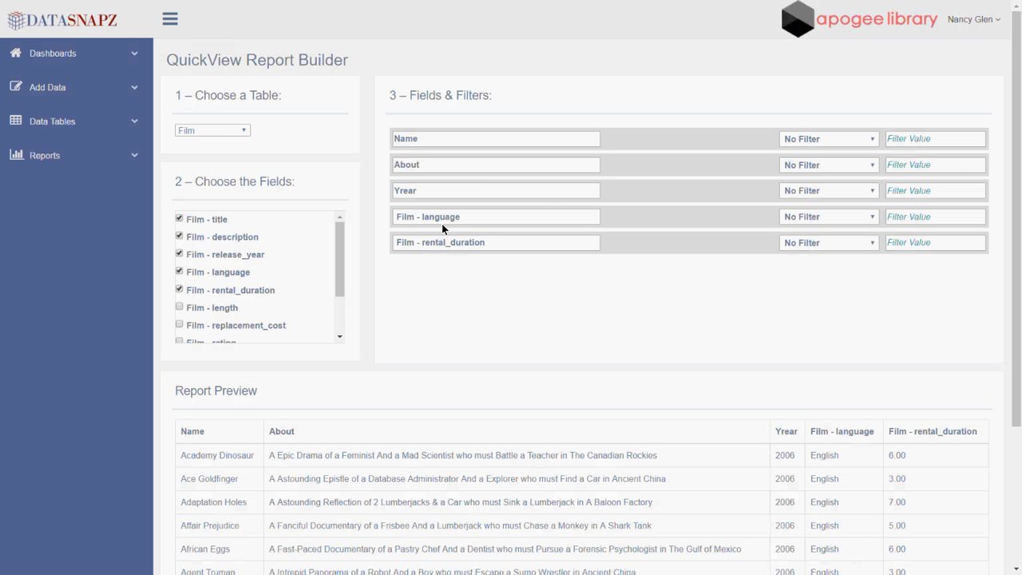
key("BackSpace")
type("ear")
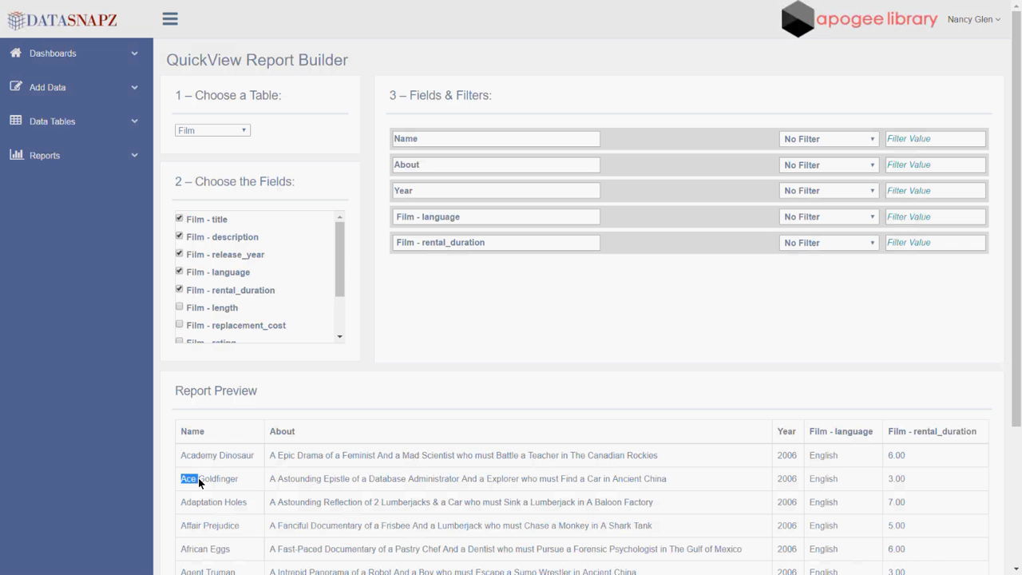
- Filter the report to films whose Name contains Ace, and review the matching rows in the preview
left_click(796, 142)
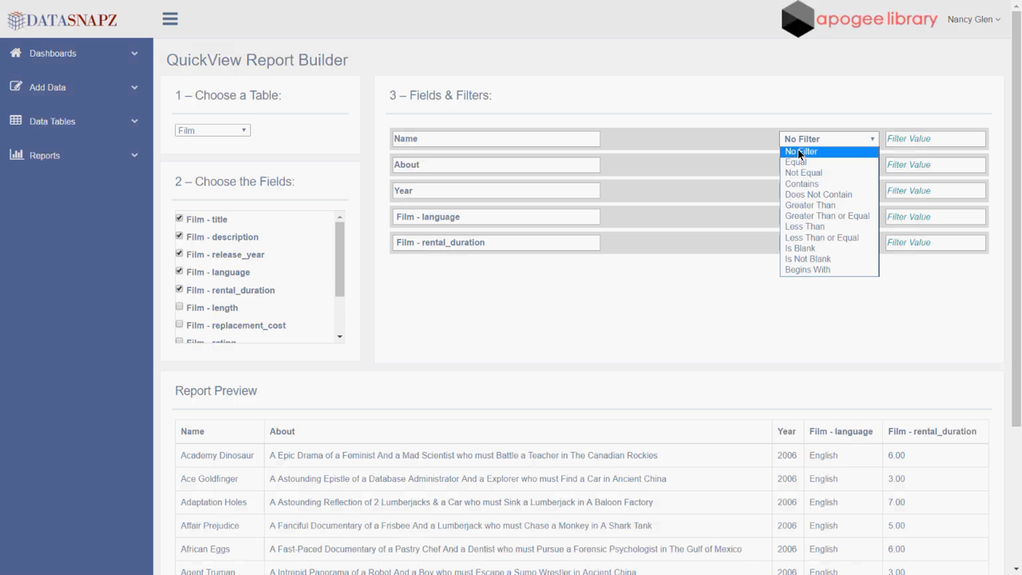
left_click(796, 185)
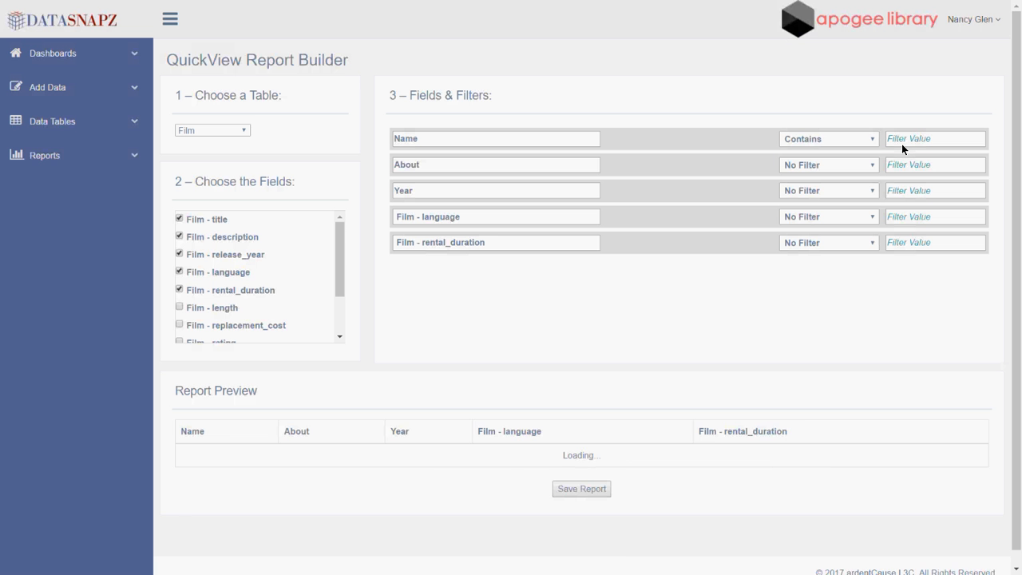
type("ce")
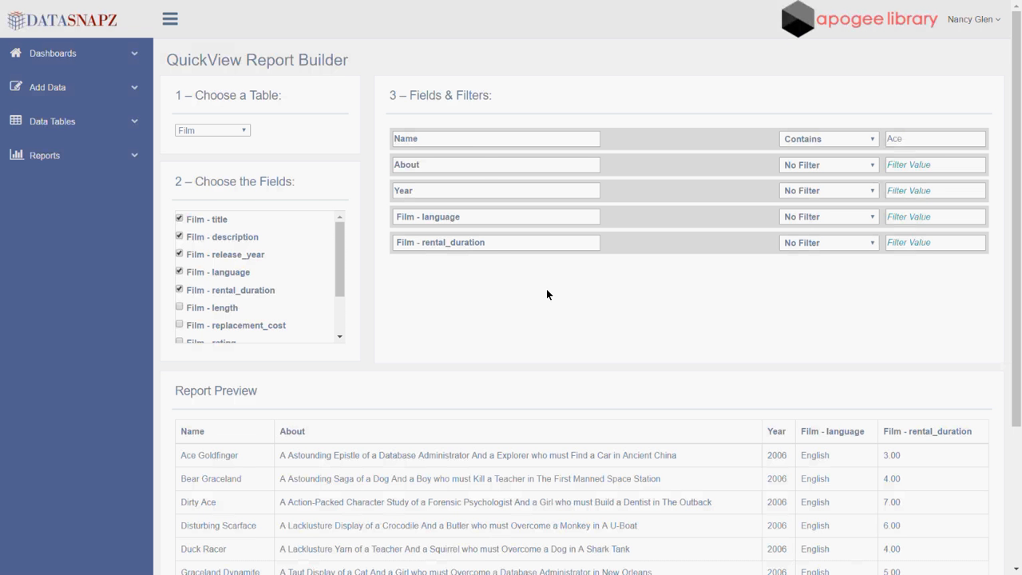
scroll(547, 296, "down", 3)
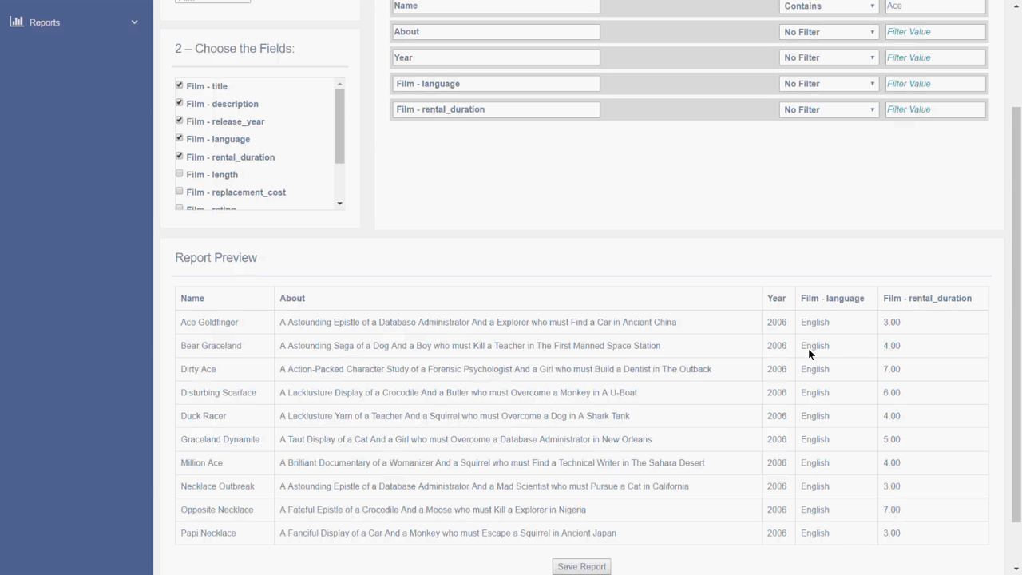
scroll(801, 333, "up", 2)
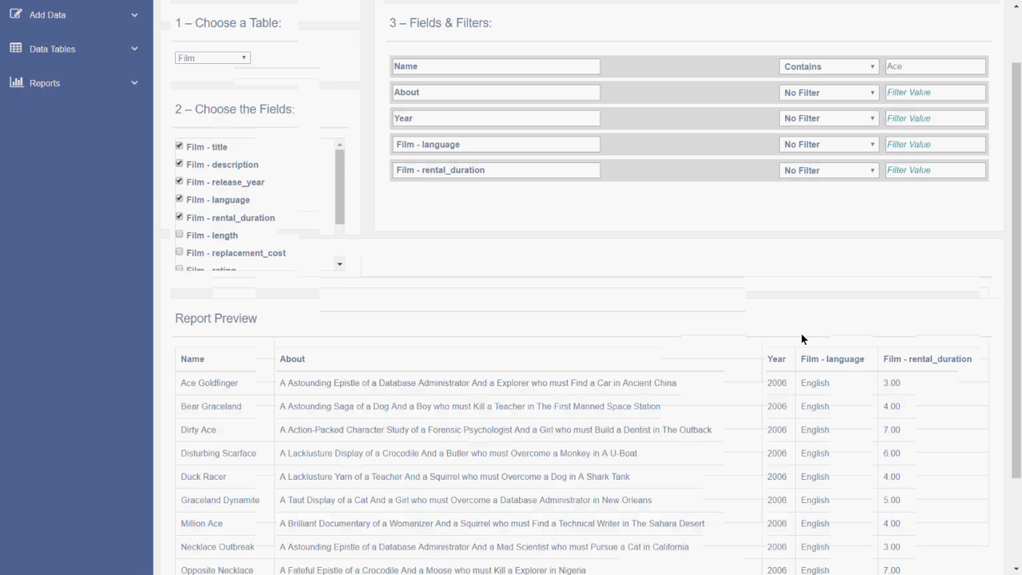
- Look through the filter operators offered for the Name and Year fields
left_click(869, 74)
left_click(853, 230)
left_click(822, 124)
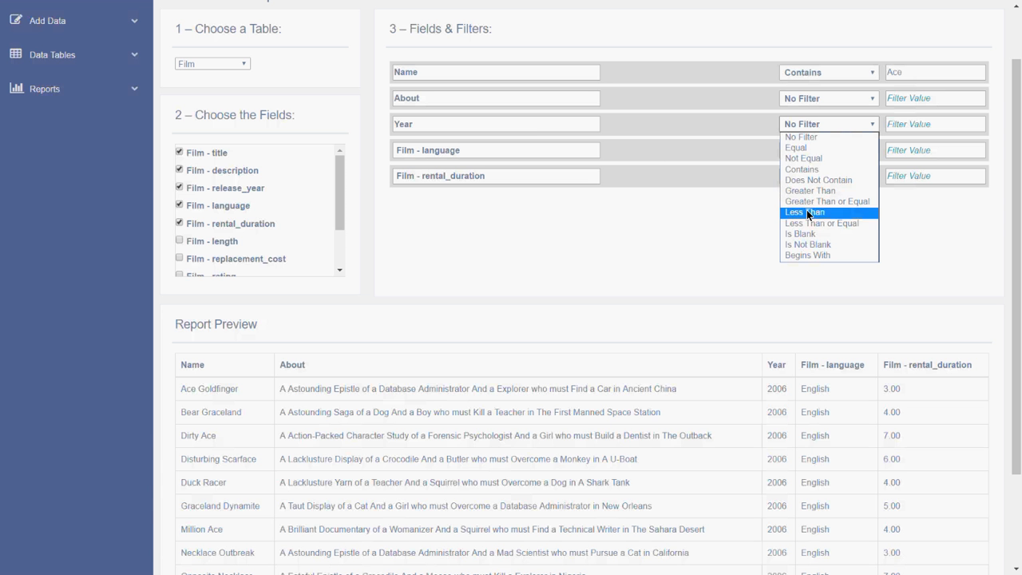
left_click(738, 225)
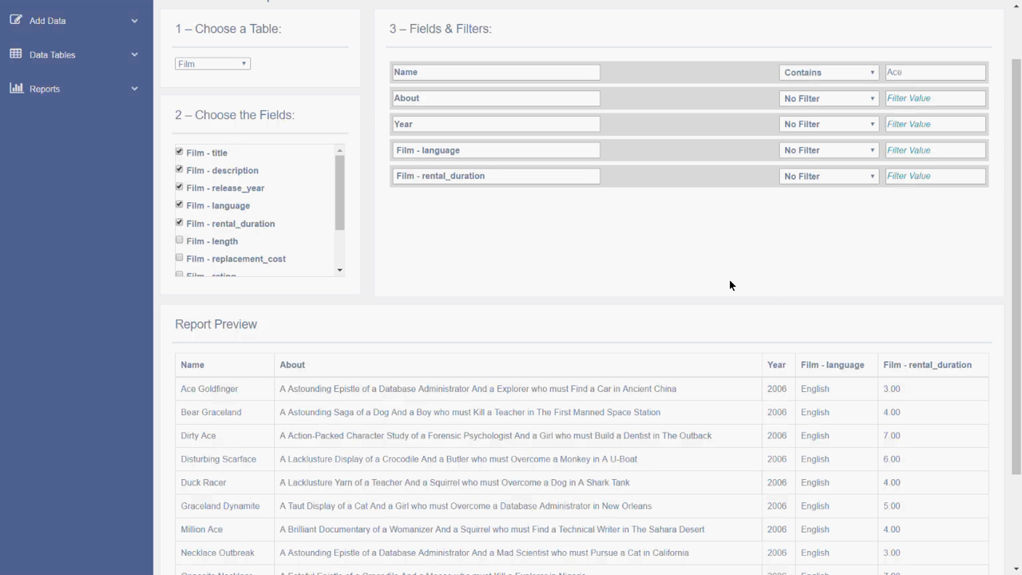
- Save and run the report as "Film's Named Ace" with the description "These are all of the films named Ace"
scroll(728, 285, "down", 3)
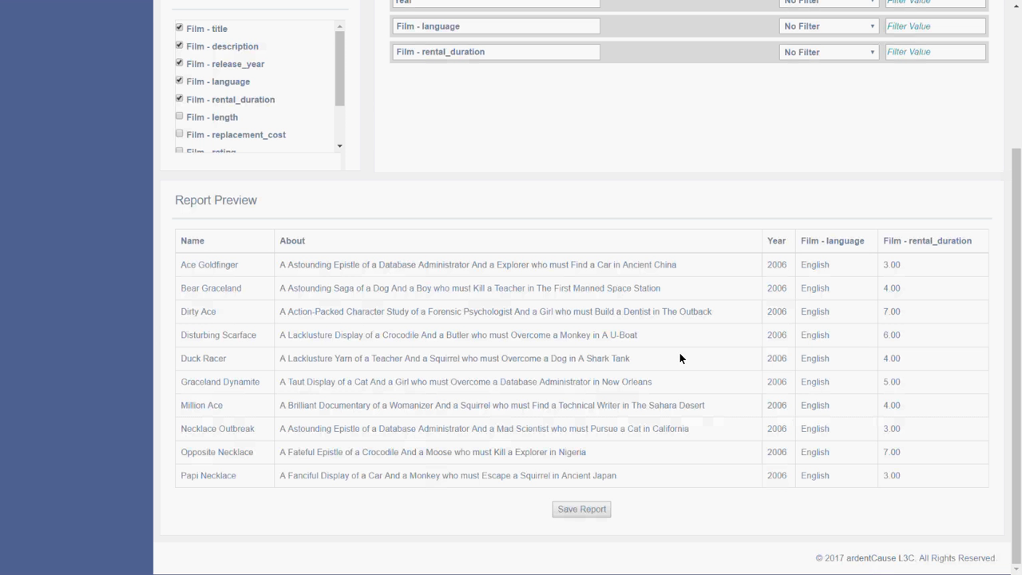
left_click(580, 511)
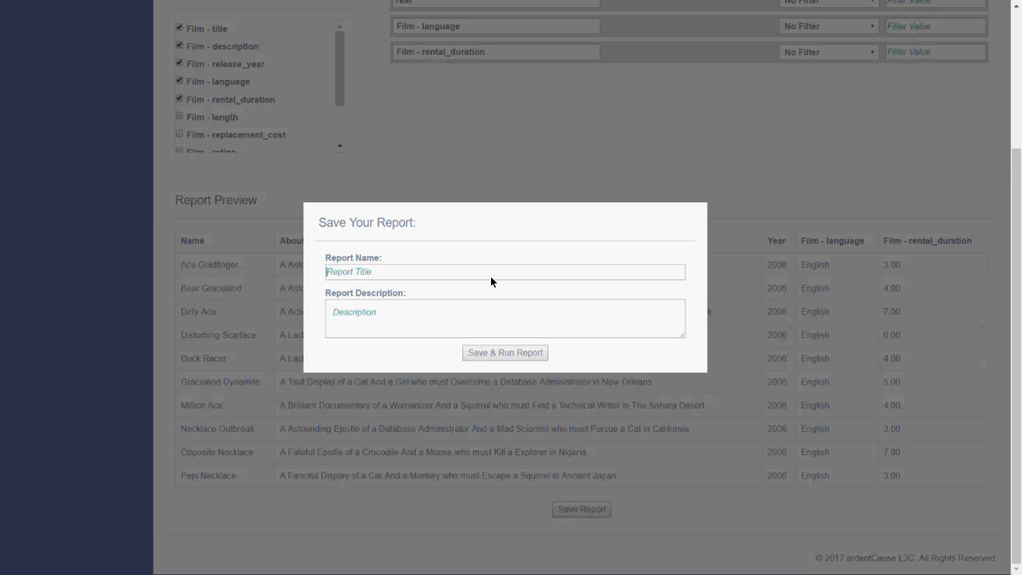
type("Film's Named Ace")
key("Tab")
type("These")
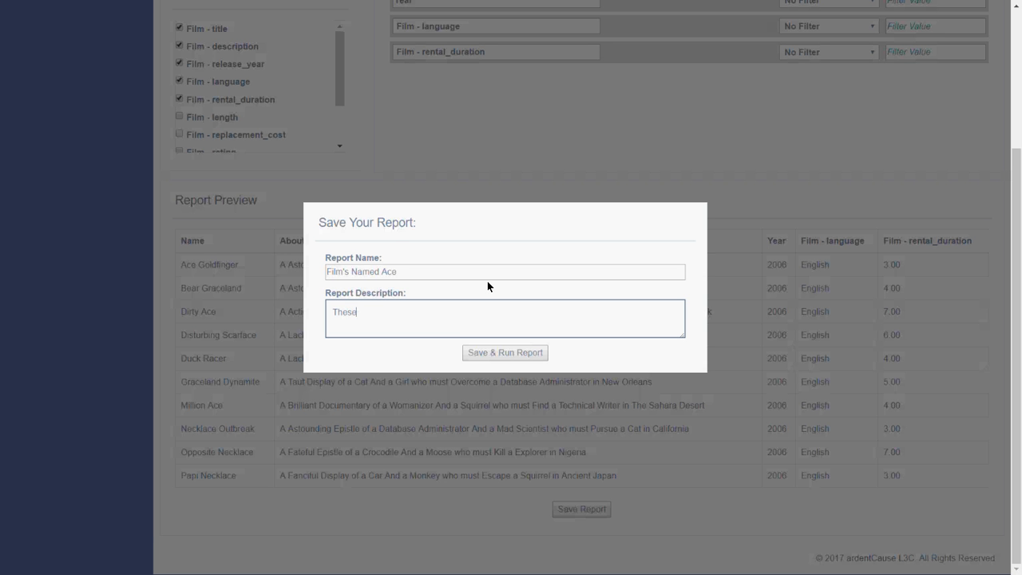
type(" are all of the films named Ace")
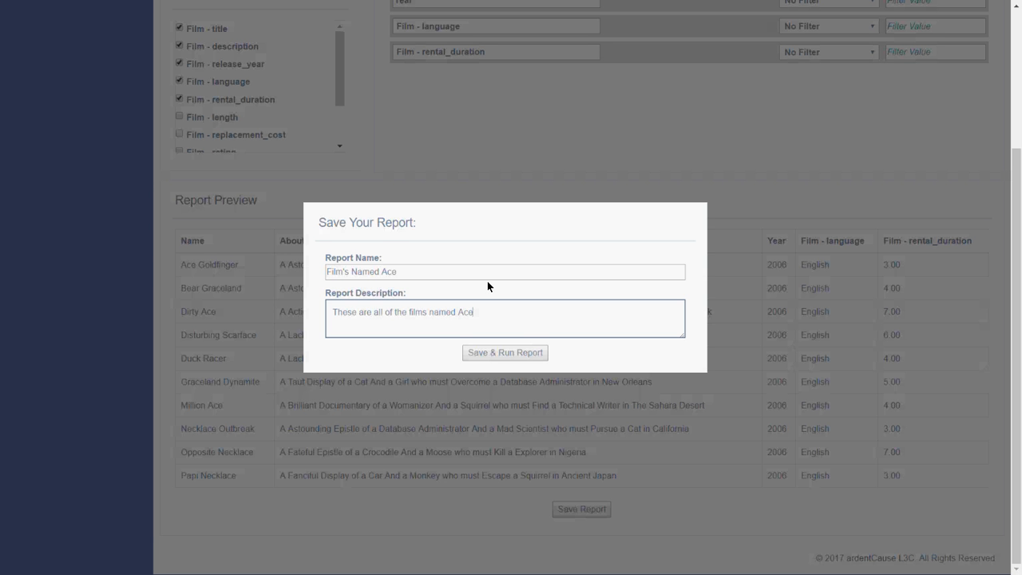
left_click(477, 352)
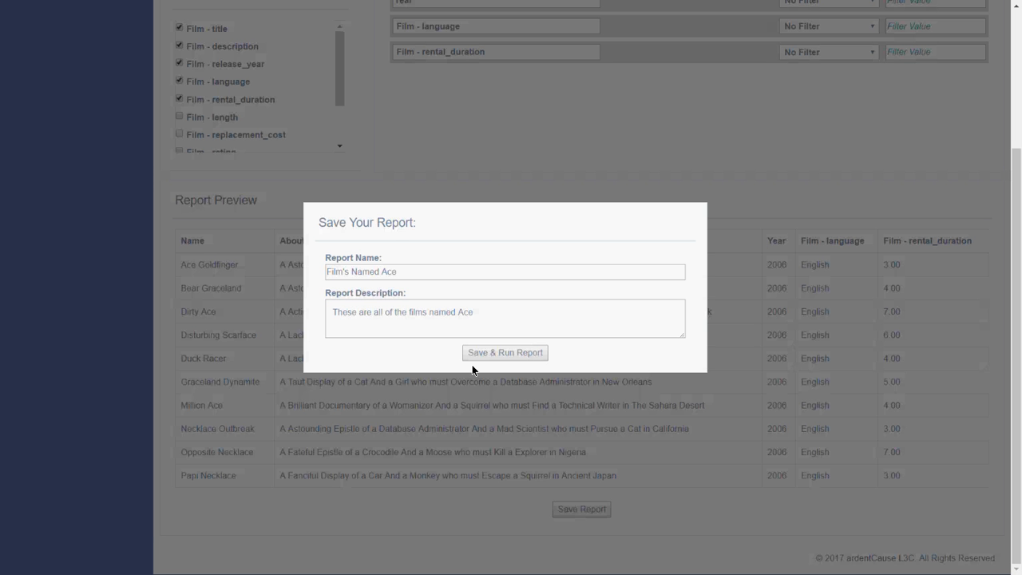
key("Return")
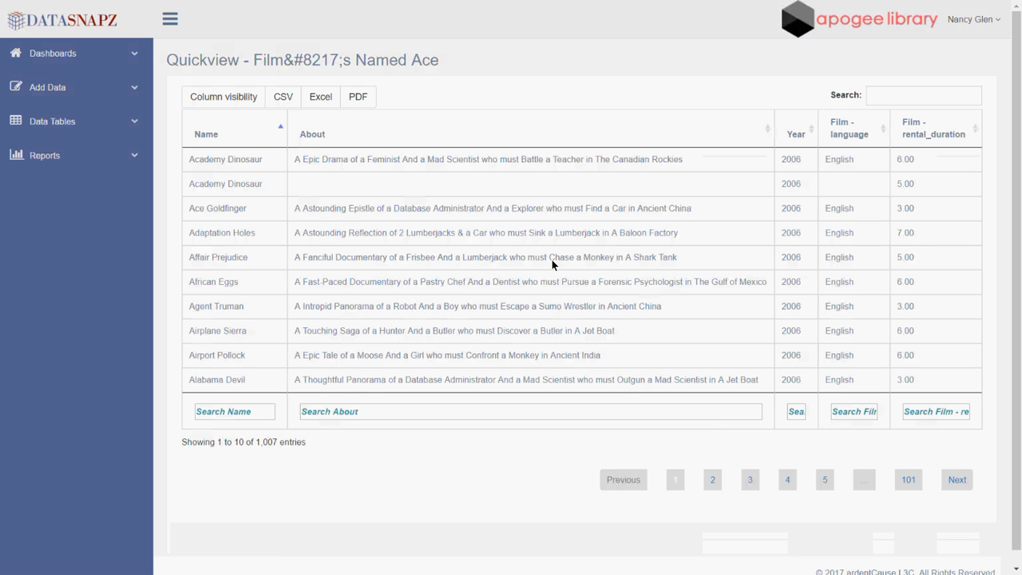
- Open the list of all reports to check the Film's Named Ace entry, and view the account menu's options
left_click(32, 159)
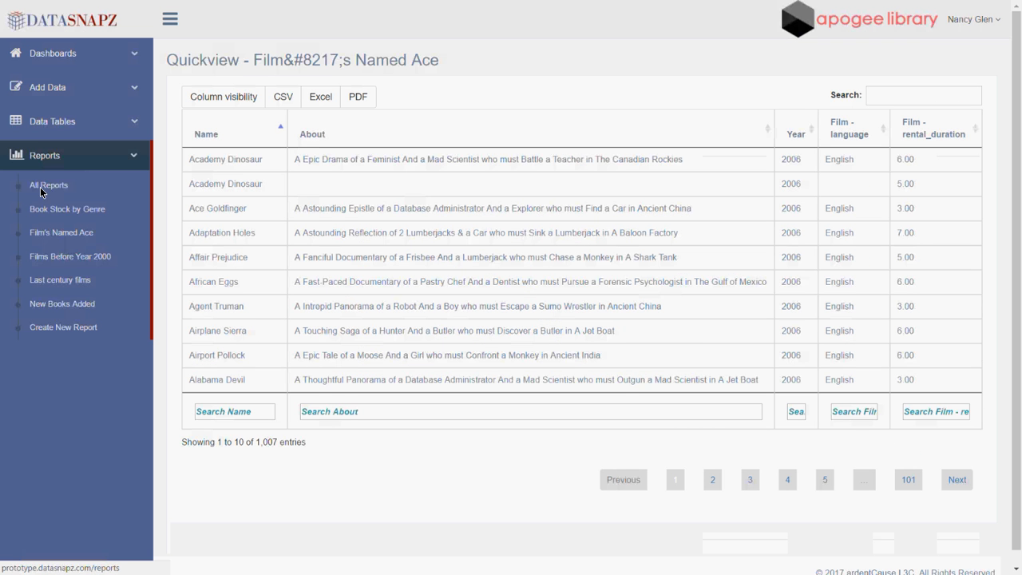
left_click(39, 197)
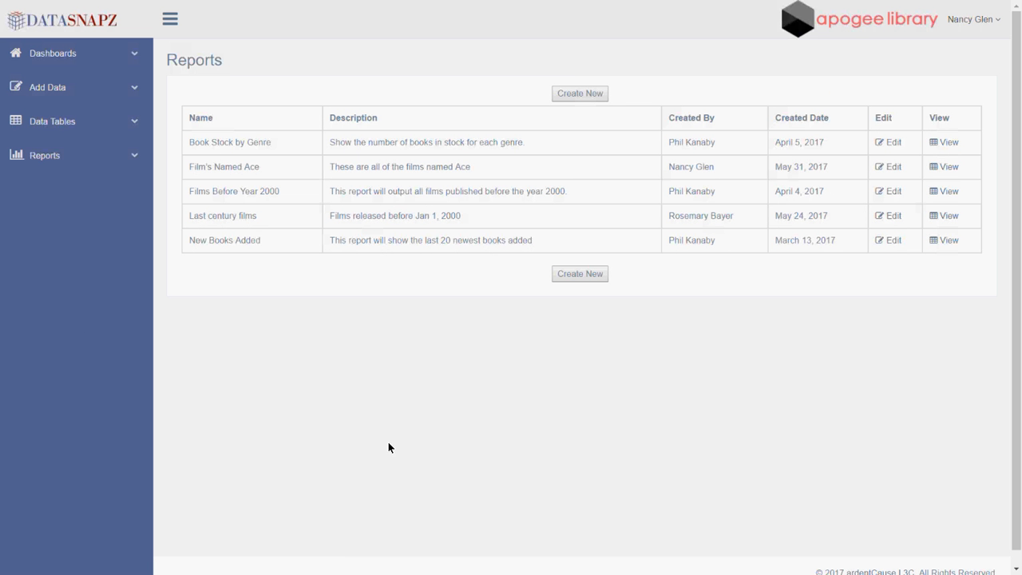
left_click(630, 163)
left_click(724, 169)
left_click(969, 21)
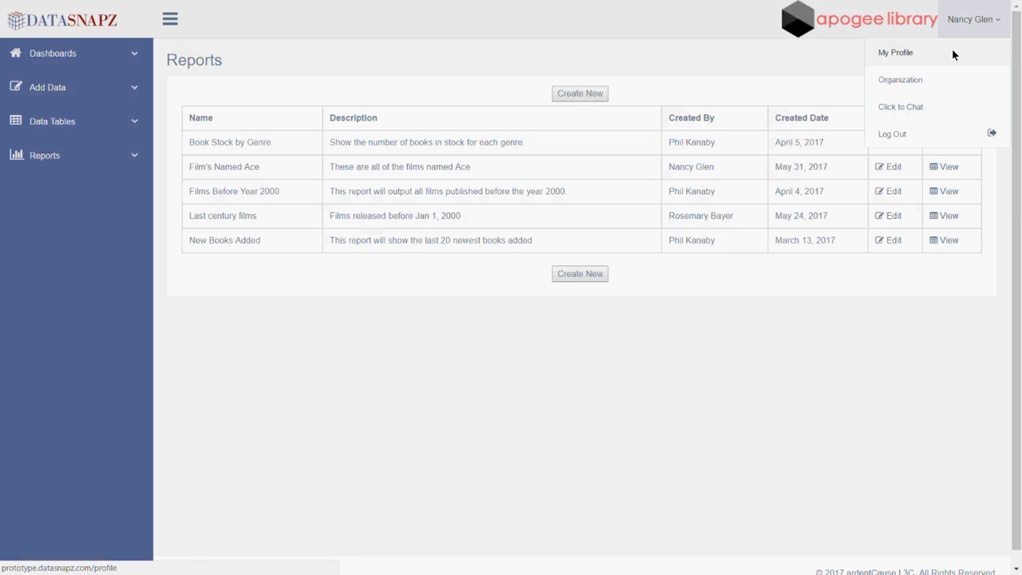
left_click(860, 317)
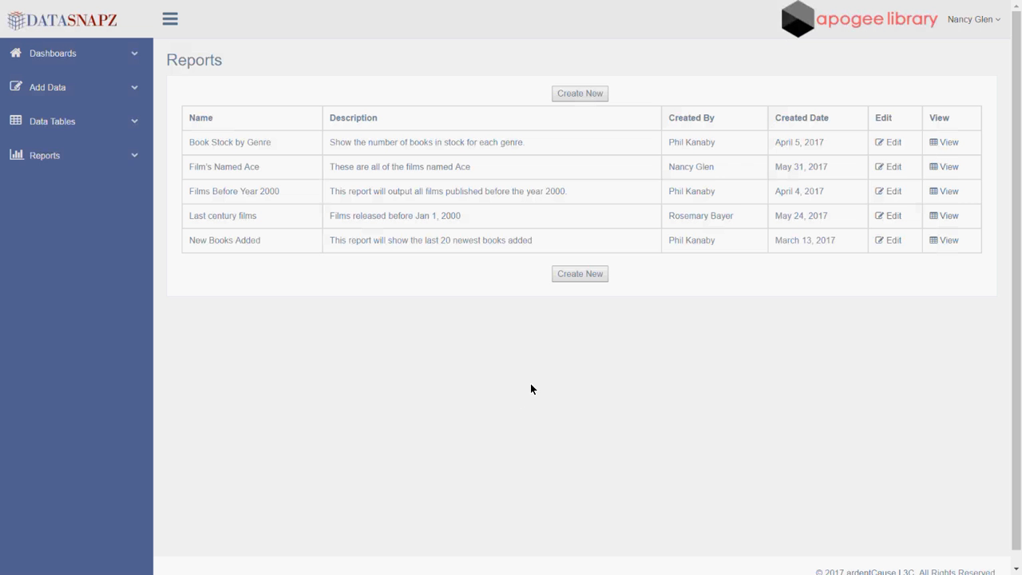
key("alt+Tab")
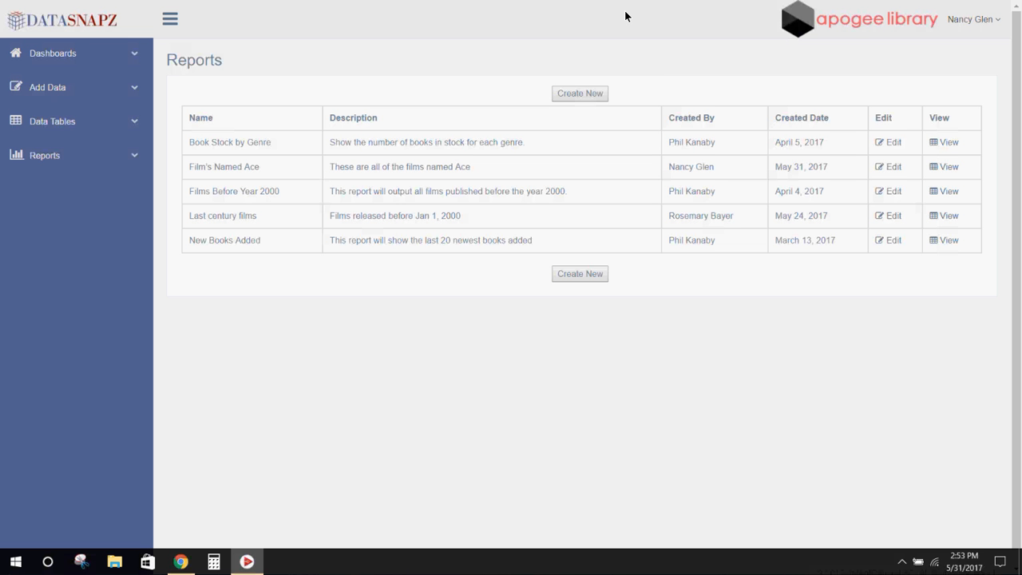
left_click(347, 362)
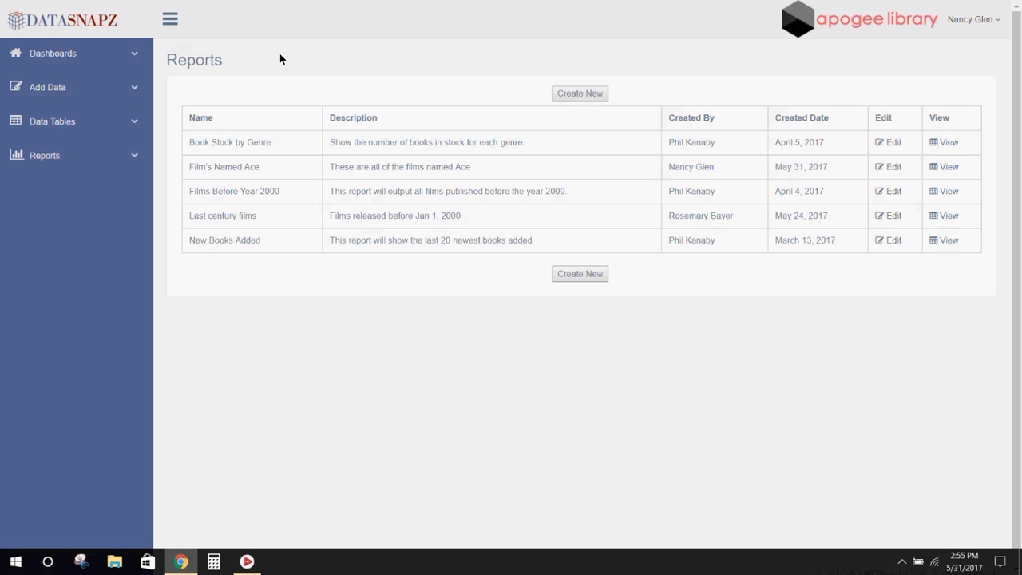
key("super")
left_click(806, 453)
key("alt+Tab")
left_click(388, 312)
- Leave full-screen view, switch to the Datasnapz Webinar demo deck in Google Slides, and present it from the Next Steps! slide
key("F11")
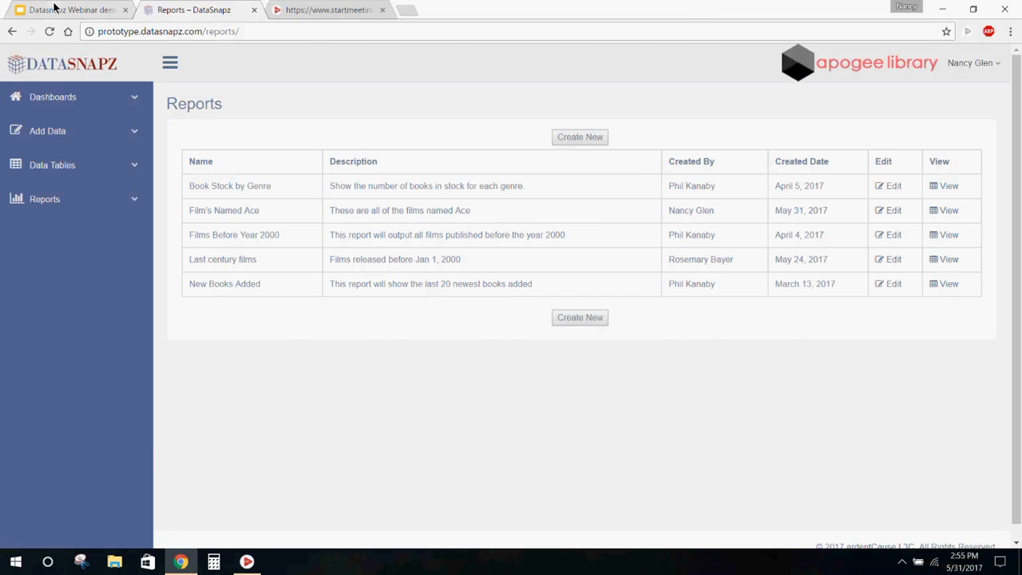
left_click(54, 7)
key("Down")
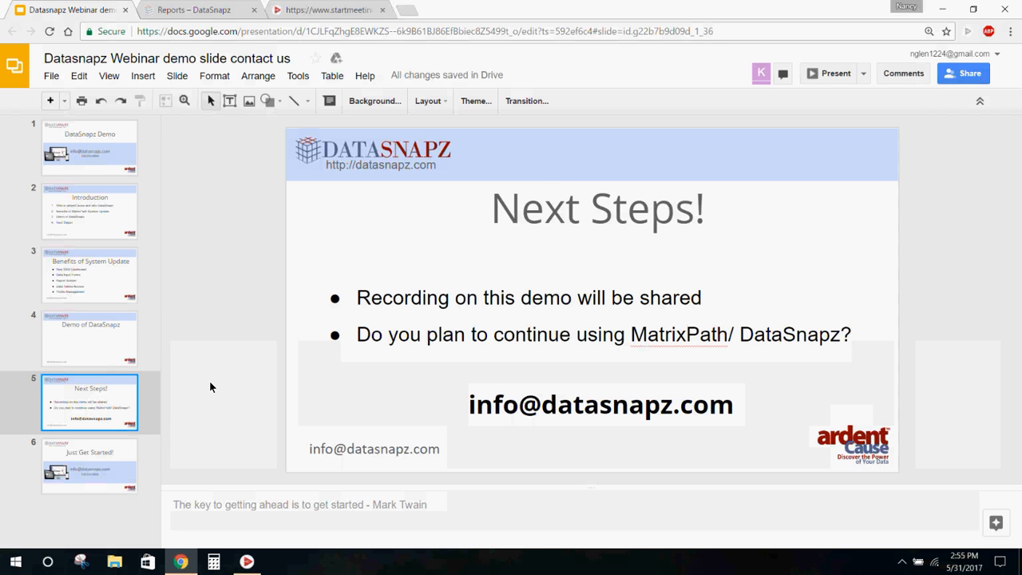
left_click(819, 78)
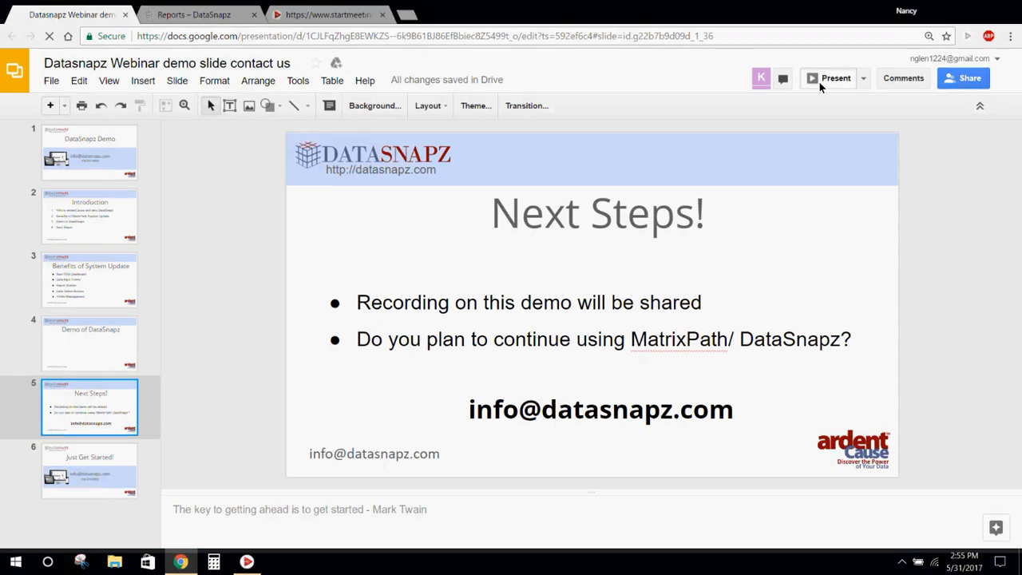